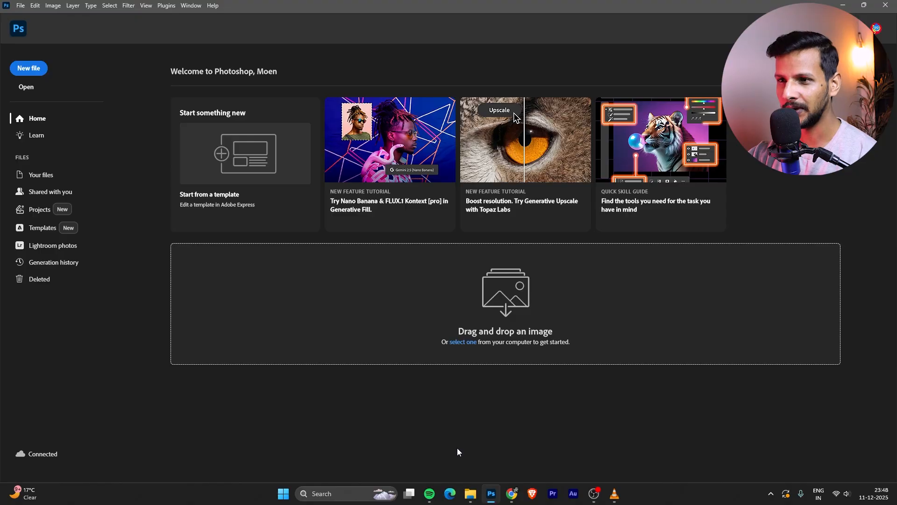
# - Switch to Chrome and look over the video thumbnails on the Dattrax Gaming YouTube channel for reference
pyautogui.click(512, 494)
pyautogui.scroll(1, 885, 191)
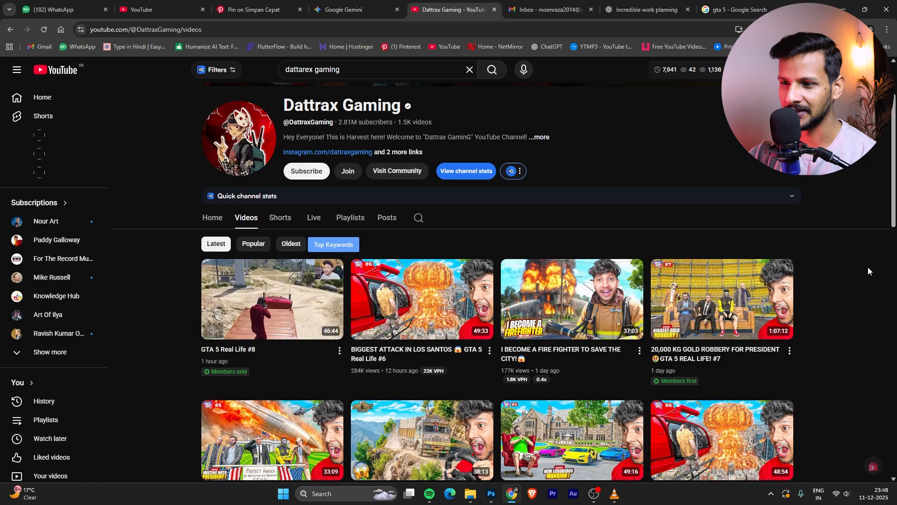
pyautogui.scroll(-3, 880, 270)
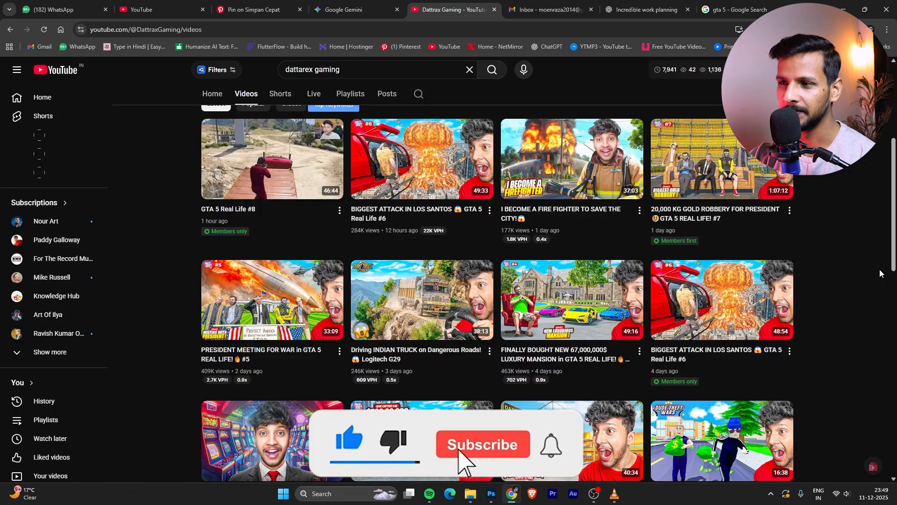
pyautogui.scroll(1, 881, 274)
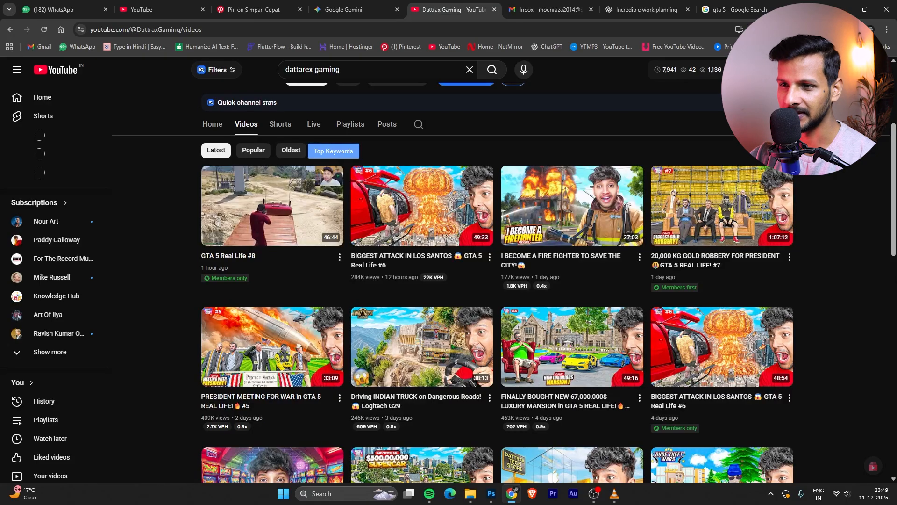
# - Switch to Photoshop and create a new 1920 x 1080 px document at 300 ppi from the recent presets
pyautogui.hotkey('alt', 'Tab')
pyautogui.click(28, 74)
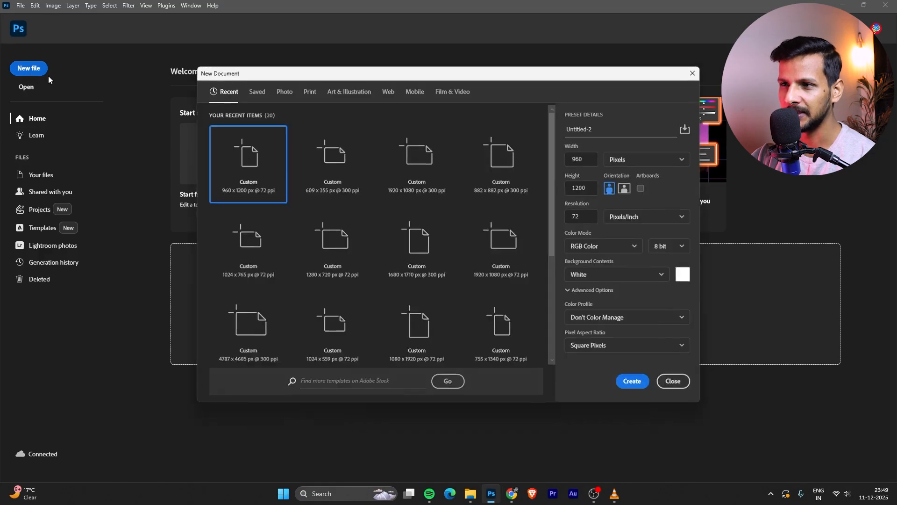
pyautogui.doubleClick(416, 159)
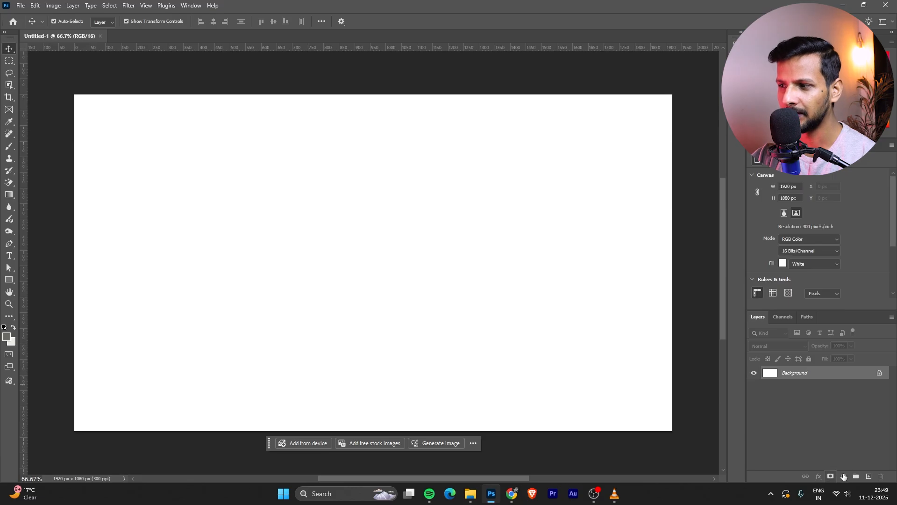
# - Add a solid color fill layer in black (000000) above the background
pyautogui.click(844, 476)
pyautogui.click(836, 453)
pyautogui.write('000000')
pyautogui.click(863, 249)
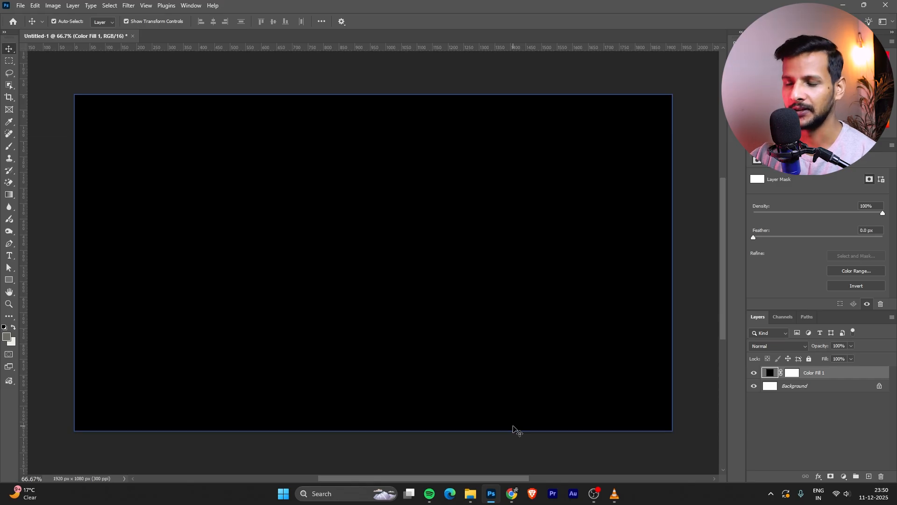
# - Place the red-shirt photo "unnamed" from the "for thumbnail" folder onto the canvas
pyautogui.hotkey('alt', 'Tab')
pyautogui.click(301, 420)
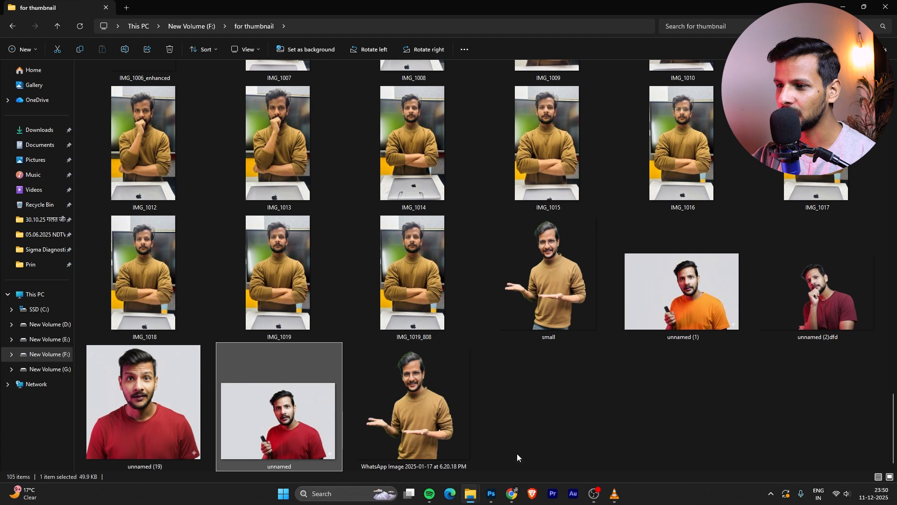
pyautogui.click(511, 488)
pyautogui.click(508, 491)
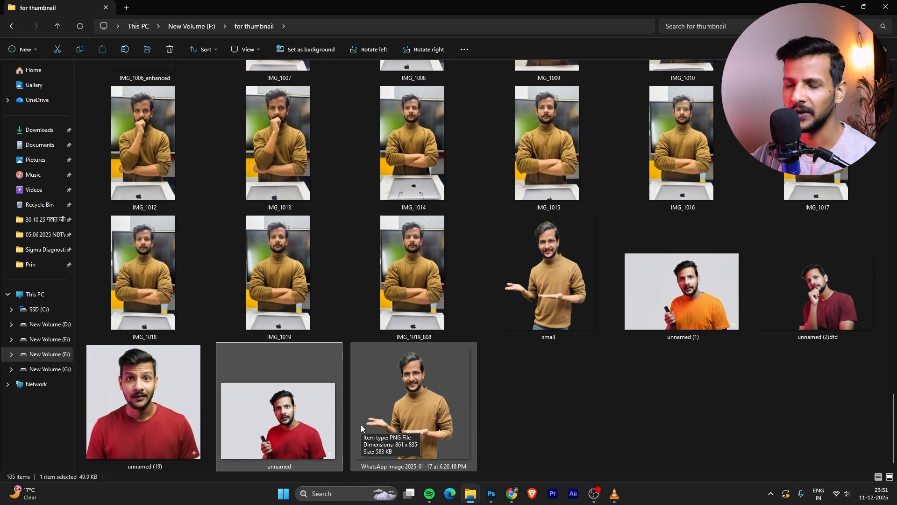
pyautogui.moveTo(297, 409); pyautogui.dragTo(515, 357)
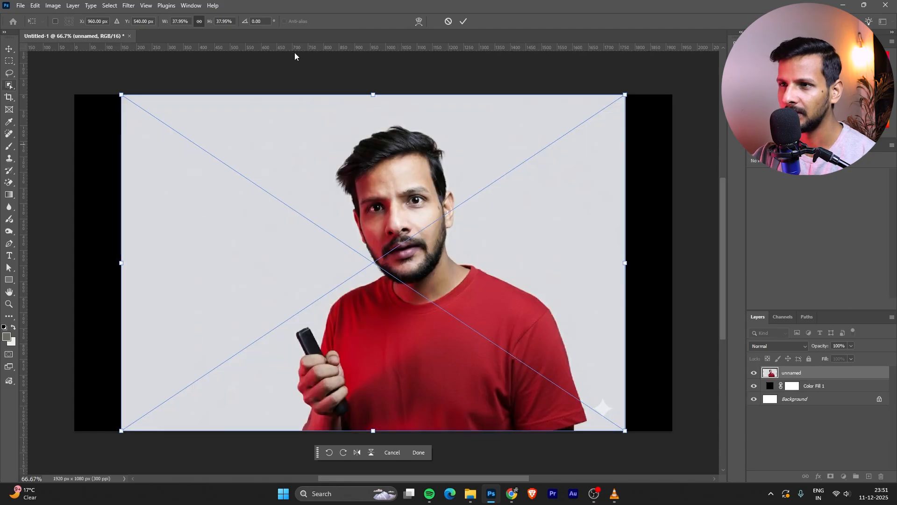
pyautogui.press('Return')
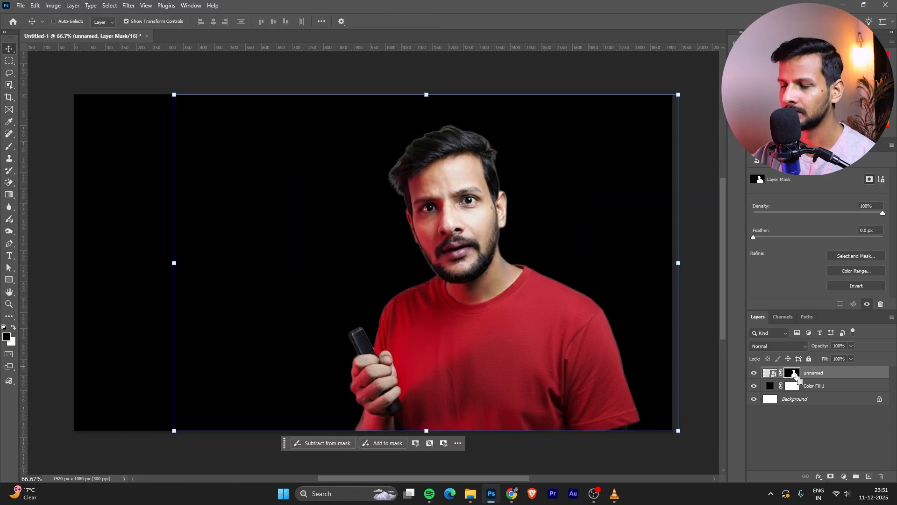
# - Load the layer mask of the man's photo as a selection and contract it by 2 pixels
pyautogui.scroll(3, 229, 164)
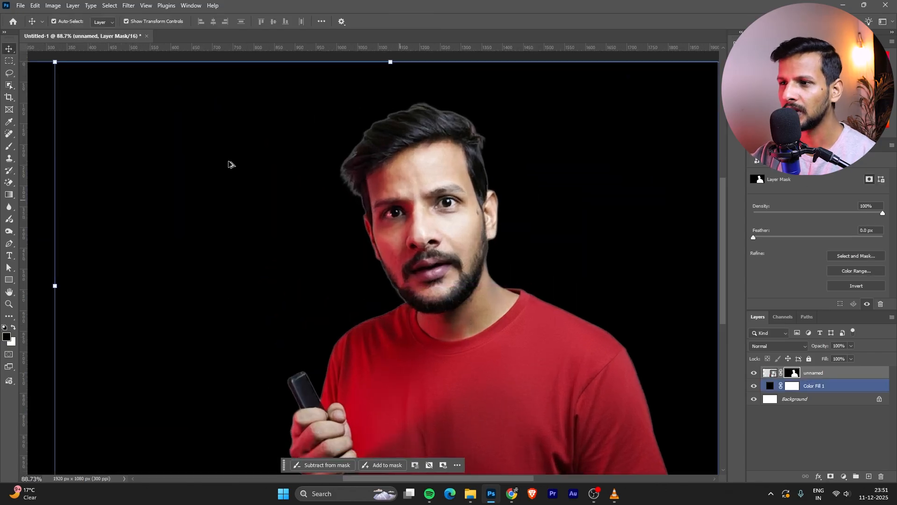
pyautogui.scroll(-2, 229, 165)
pyautogui.scroll(2, 357, 223)
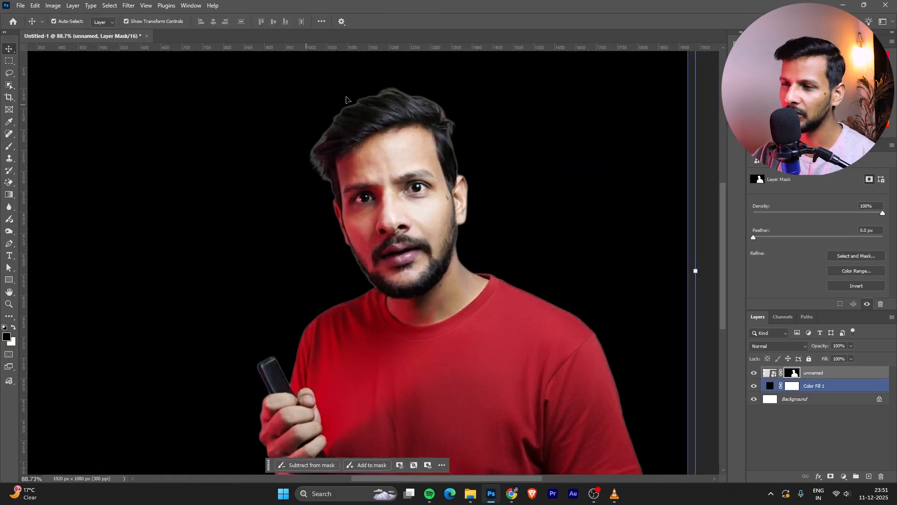
pyautogui.scroll(4, 327, 158)
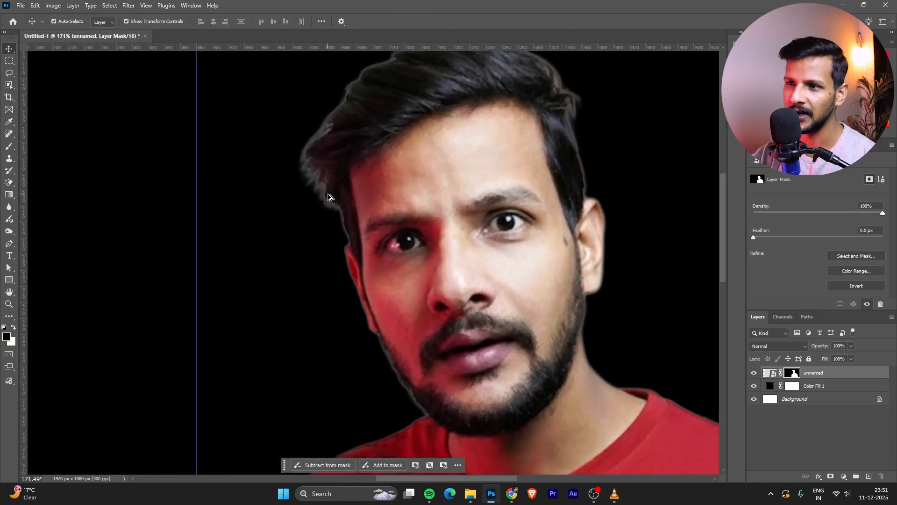
pyautogui.scroll(-4, 328, 197)
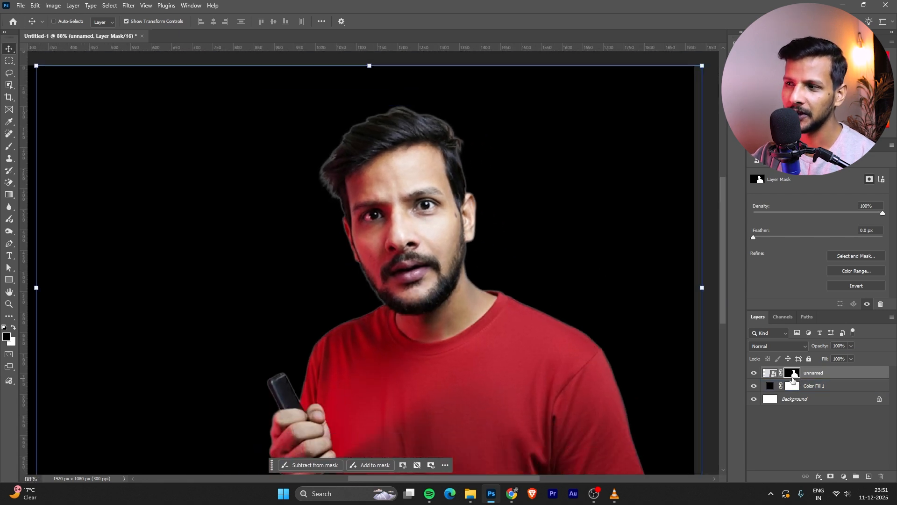
pyautogui.keyDown('ctrl'); pyautogui.click(795, 374); pyautogui.keyUp('ctrl')
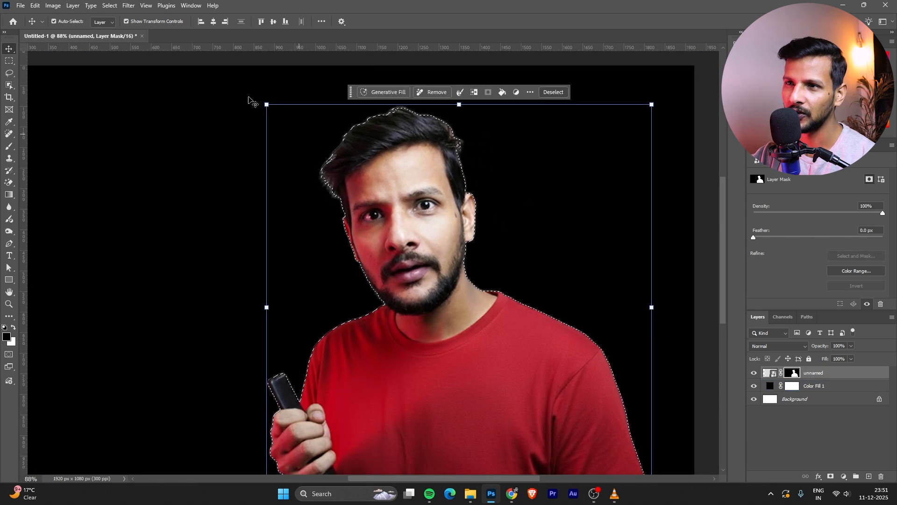
pyautogui.click(105, 6)
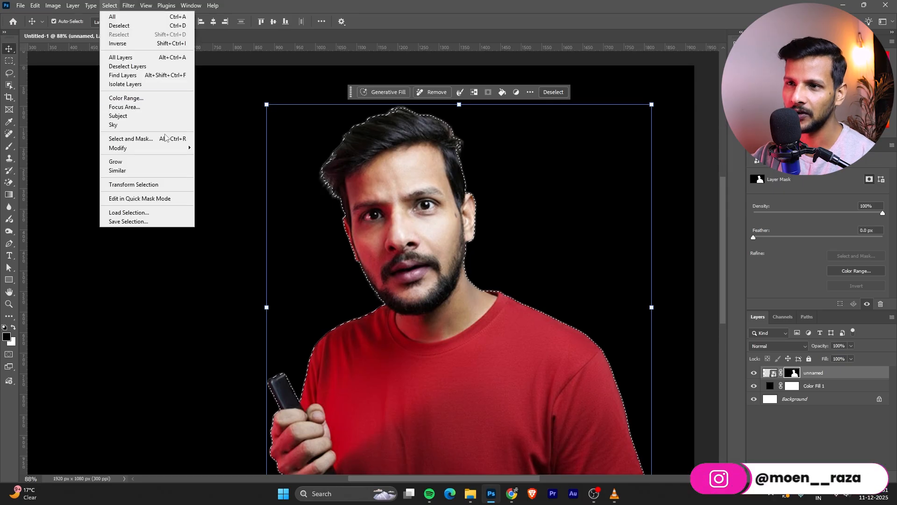
pyautogui.moveTo(176, 148)
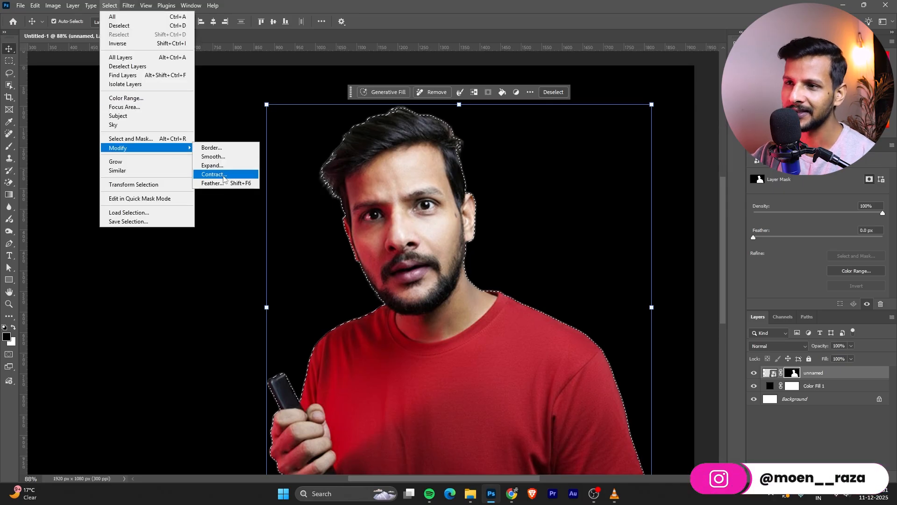
pyautogui.click(212, 174)
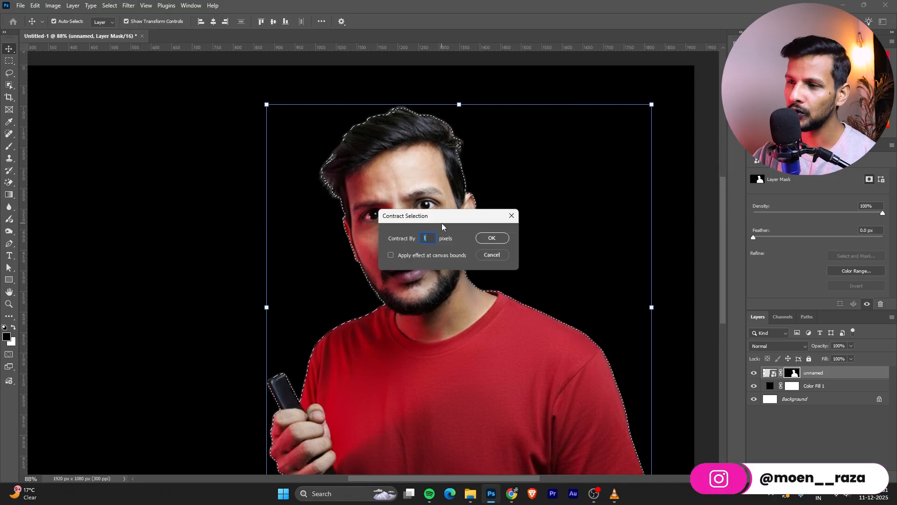
pyautogui.write('2')
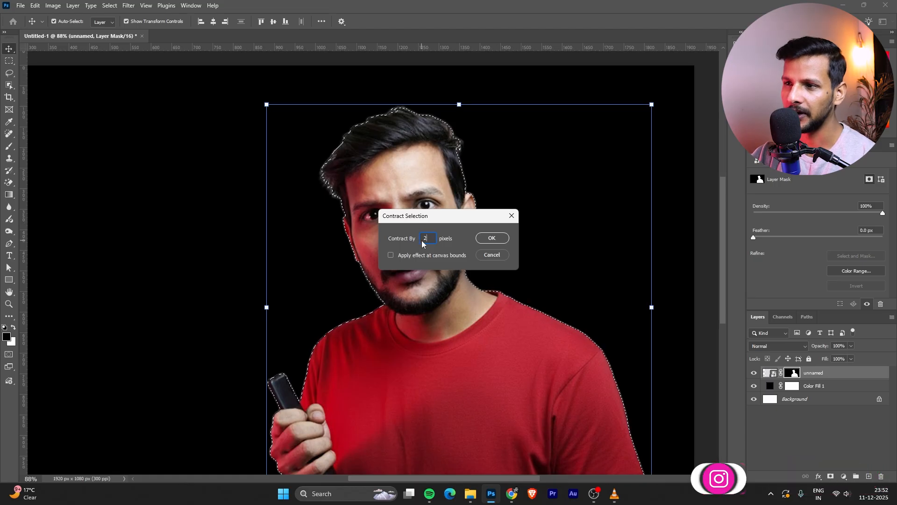
pyautogui.click(494, 239)
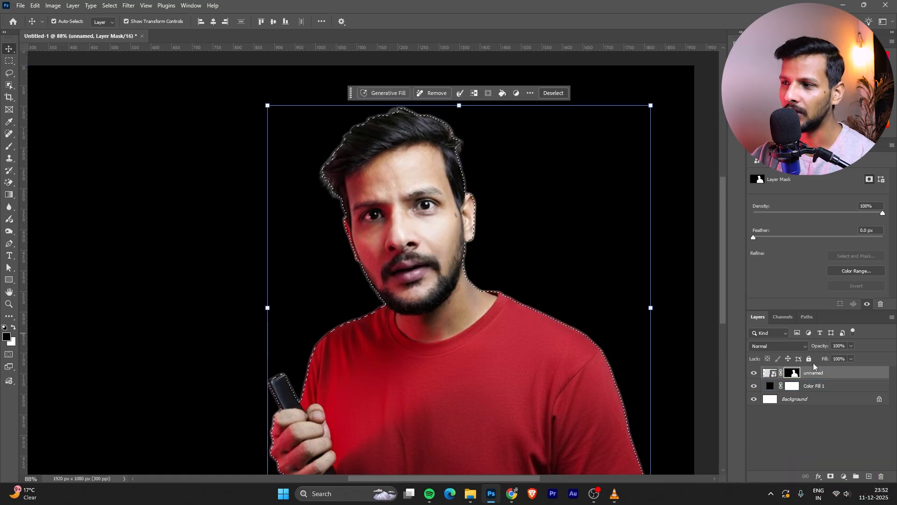
pyautogui.click(830, 477)
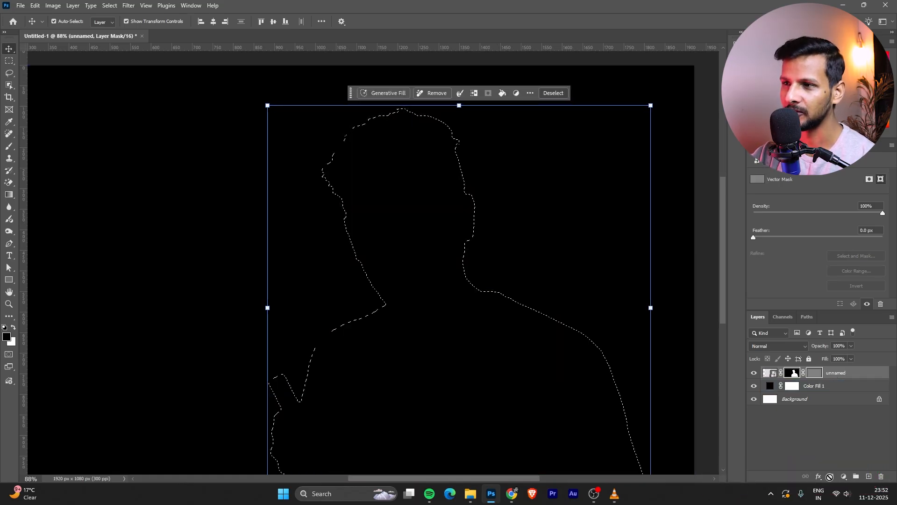
pyautogui.hotkey('ctrl', 'z')
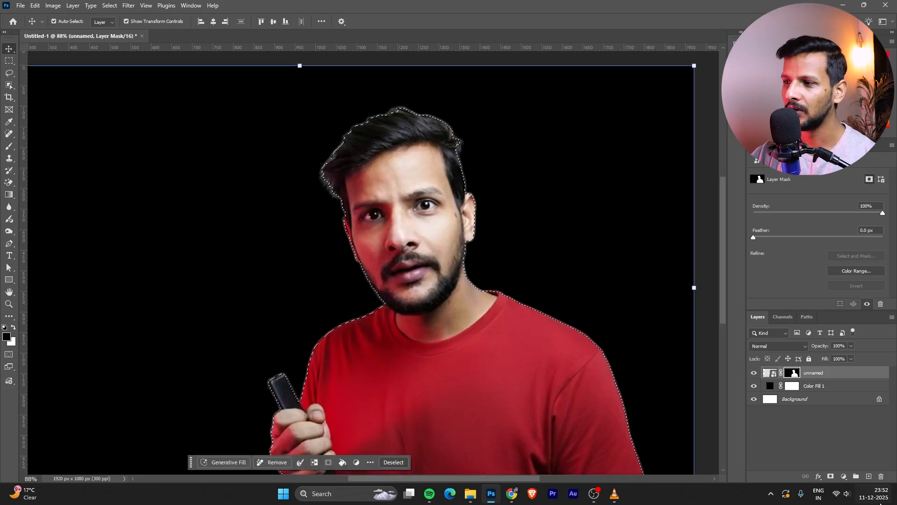
pyautogui.click(832, 476)
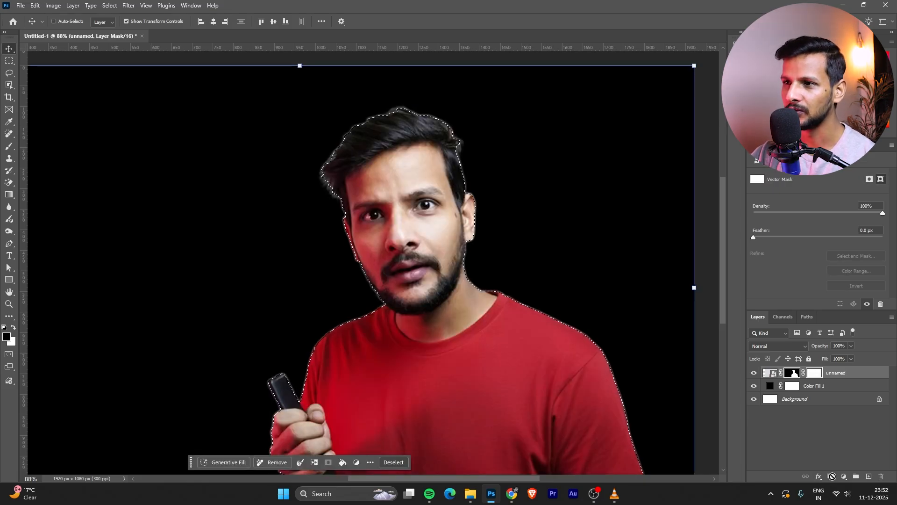
pyautogui.hotkey('ctrl', 'z')
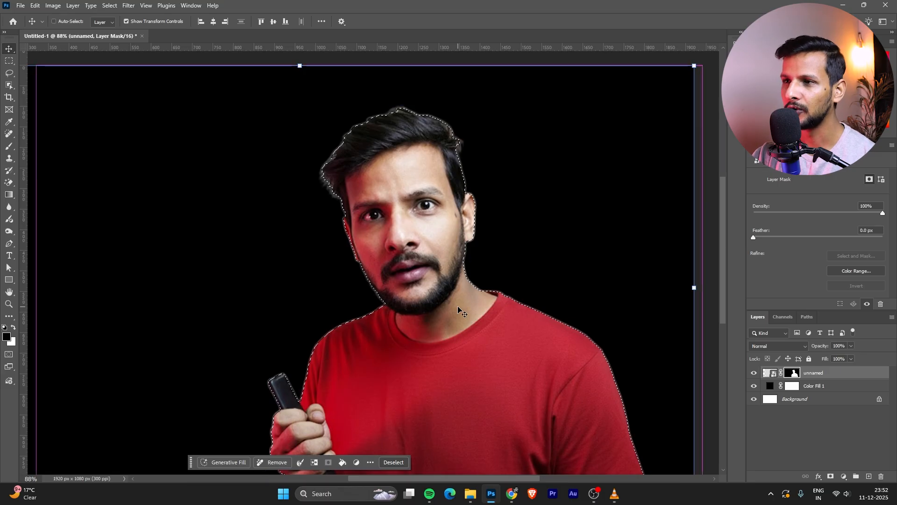
# - Fill the inverted selection around the man with black on his layer mask to trim the edge fringe, and deselect
pyautogui.hotkey('ctrl', 'z')
pyautogui.hotkey('ctrl', 'shift', 'z')
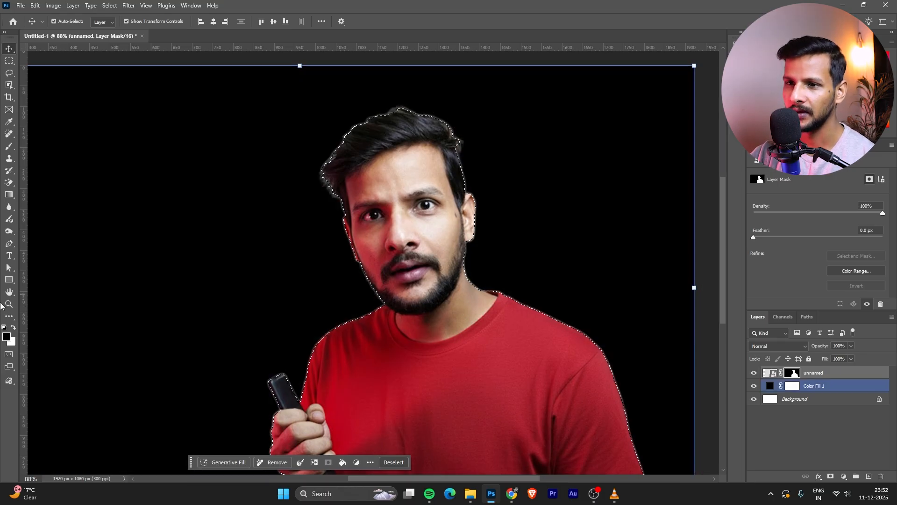
pyautogui.press('x')
pyautogui.hotkey('ctrl', 'BackSpace')
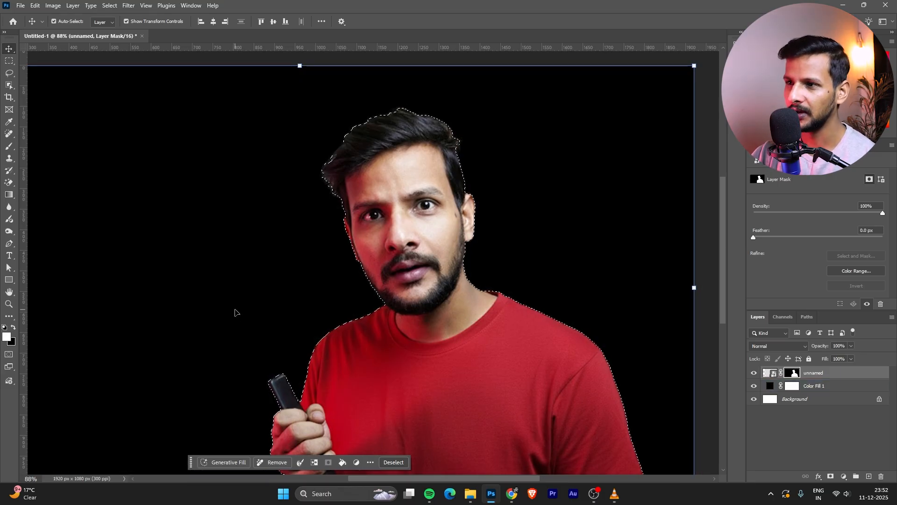
pyautogui.hotkey('ctrl', 'd')
pyautogui.scroll(-3, 358, 159)
pyautogui.scroll(6, 348, 173)
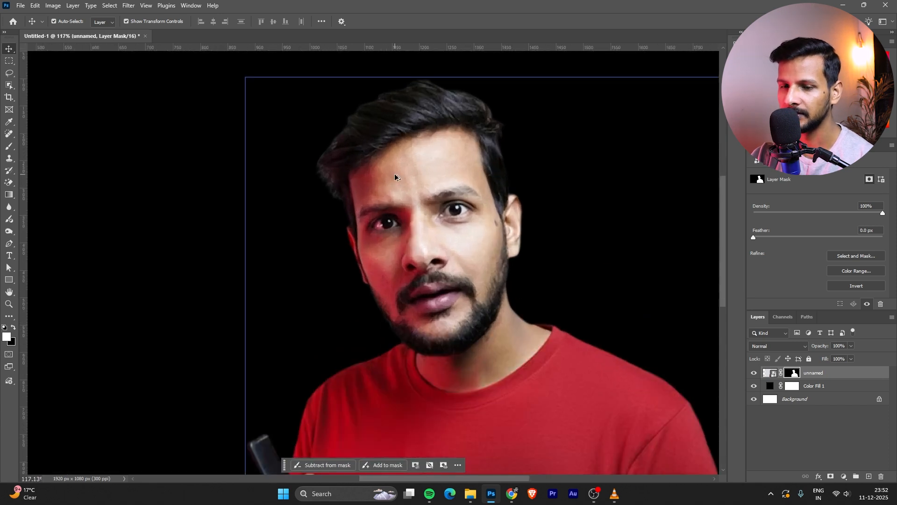
# - Scale the man's cutout up to about 140% and position it at the right side of the canvas with his head near the upper edge
pyautogui.scroll(-4, 343, 167)
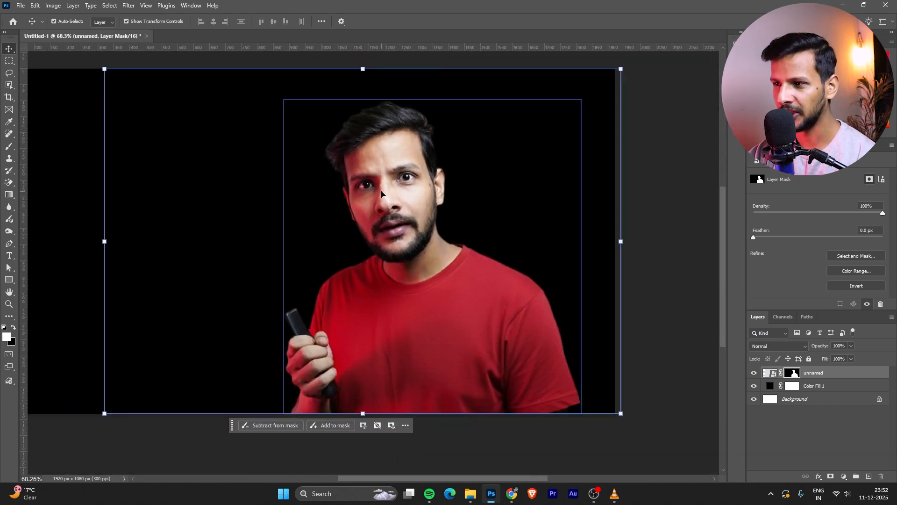
pyautogui.scroll(-1, 446, 179)
pyautogui.moveTo(479, 107); pyautogui.dragTo(479, 60)
pyautogui.moveTo(514, 192); pyautogui.dragTo(507, 236)
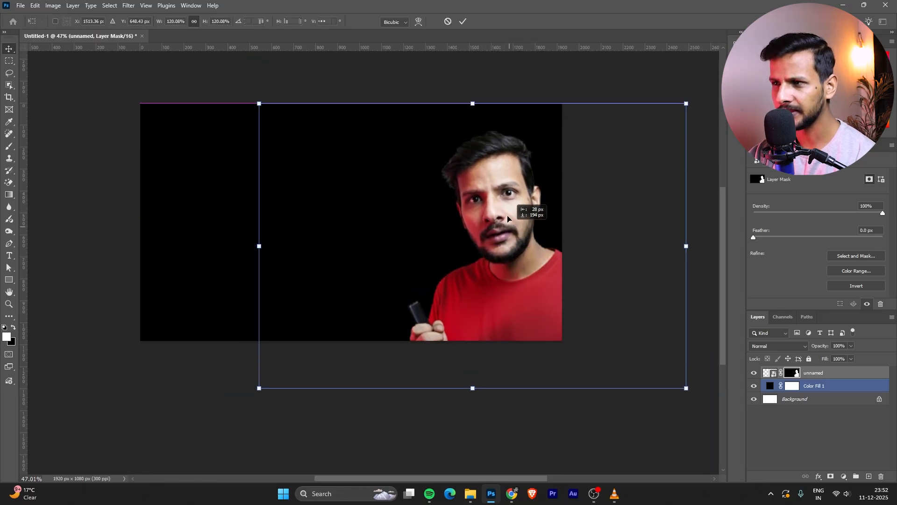
pyautogui.moveTo(471, 96); pyautogui.dragTo(473, 79)
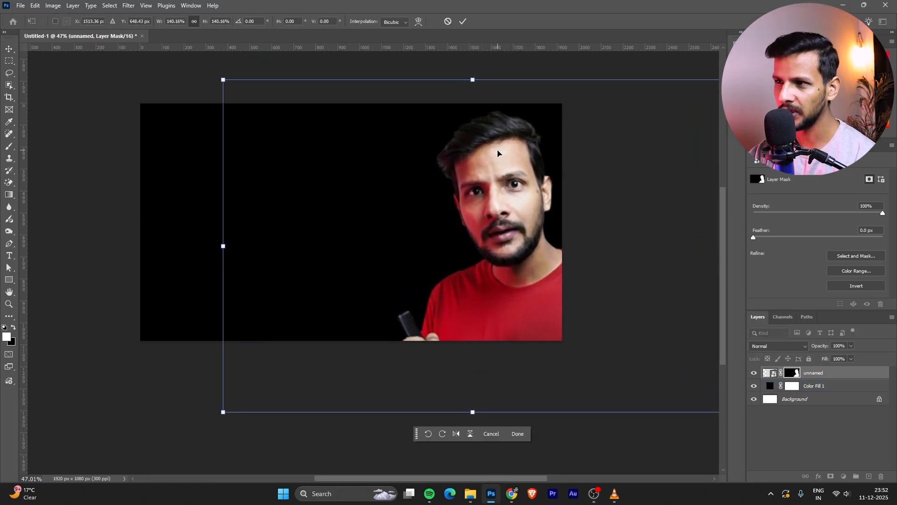
pyautogui.moveTo(500, 151); pyautogui.dragTo(500, 149)
pyautogui.press('Return')
pyautogui.click(425, 156)
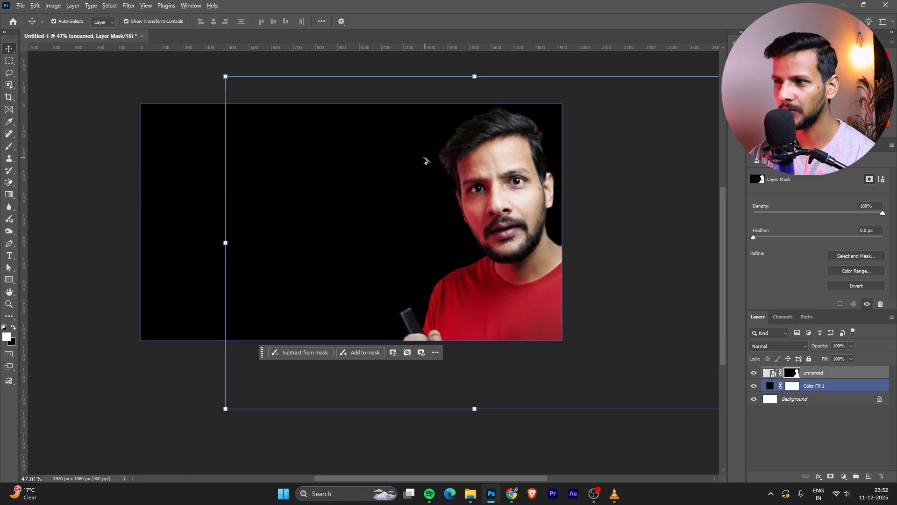
pyautogui.scroll(1, 425, 159)
pyautogui.scroll(1, 346, 210)
pyautogui.scroll(-1, 300, 204)
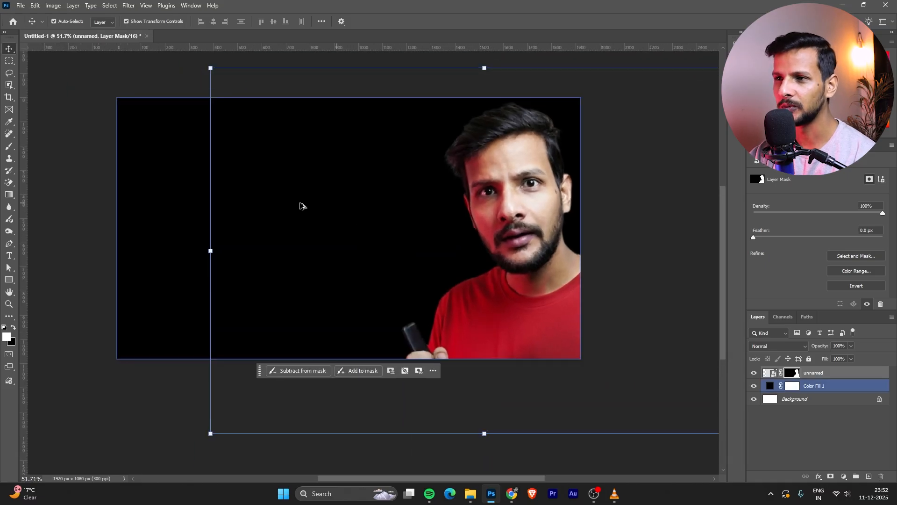
# - Browse the Google image results for GTA 5 in Chrome and preview the "But Whatever I DRAW Comes To LIFE" thumbnail as a reference
pyautogui.scroll(1, 252, 203)
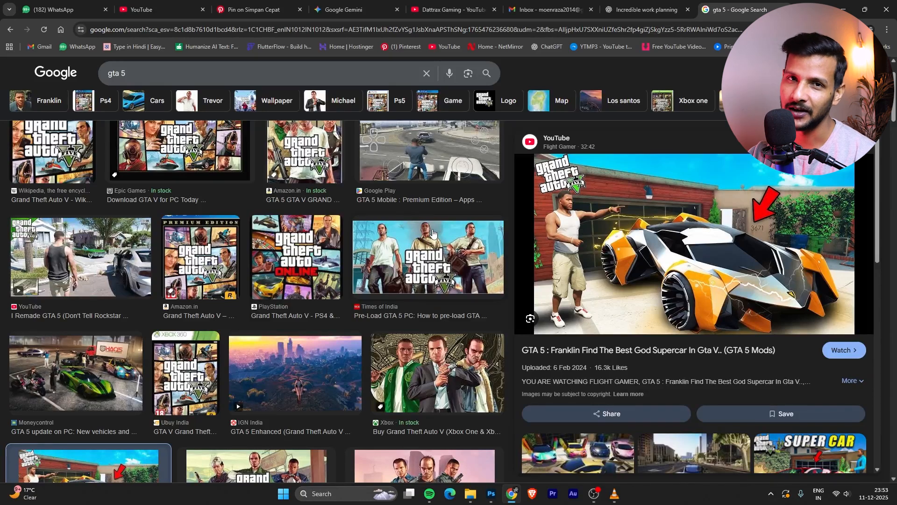
pyautogui.scroll(-2, 771, 275)
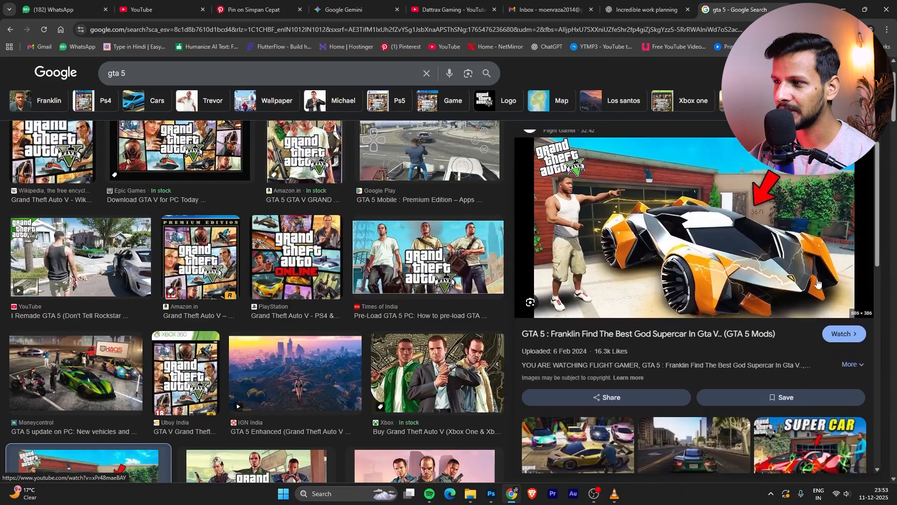
pyautogui.scroll(-3, 755, 259)
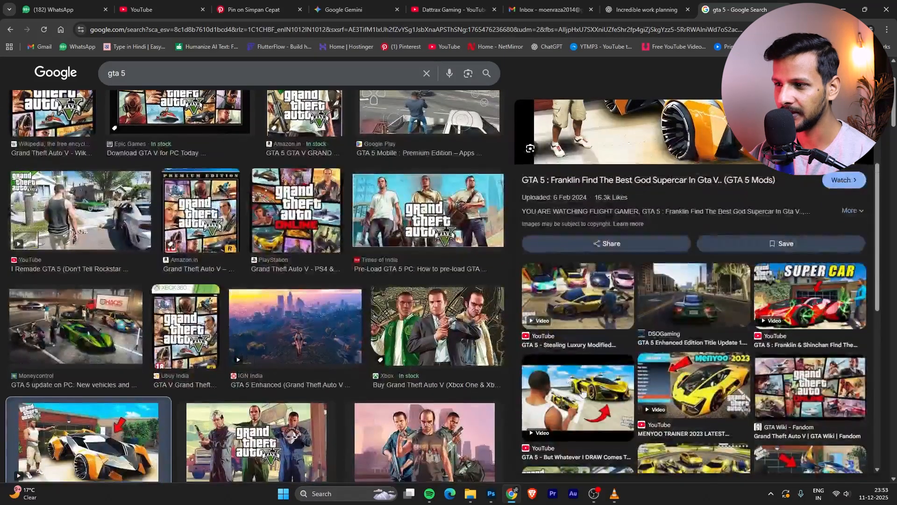
pyautogui.click(577, 402)
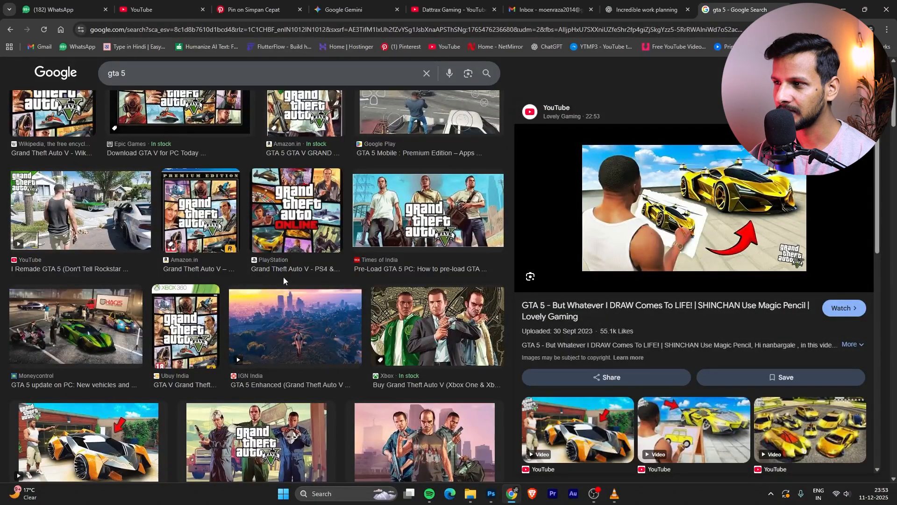
pyautogui.scroll(1, 267, 298)
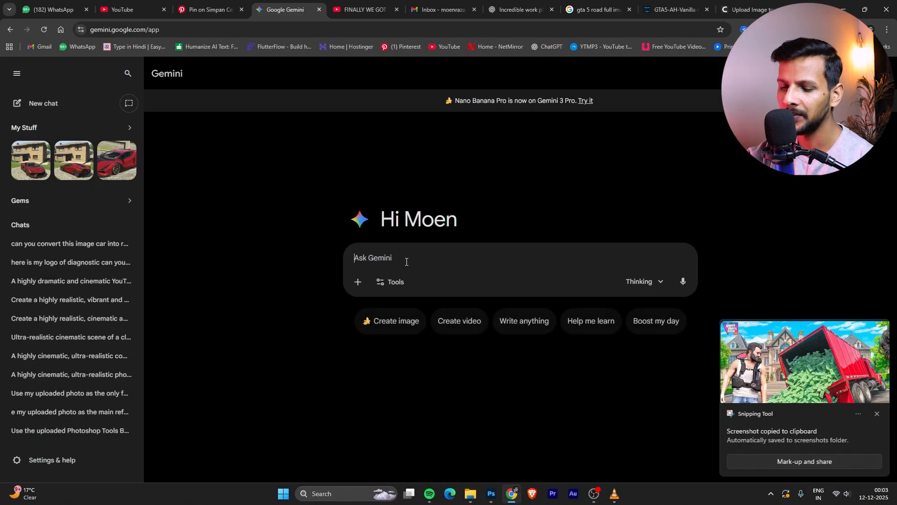
# - In Gemini, request a realistic 1920x1080 GTA 5-style image based on the copied screenshot, and have the red T-shirt man removed at full thumbnail size
pyautogui.hotkey('ctrl', 'v')
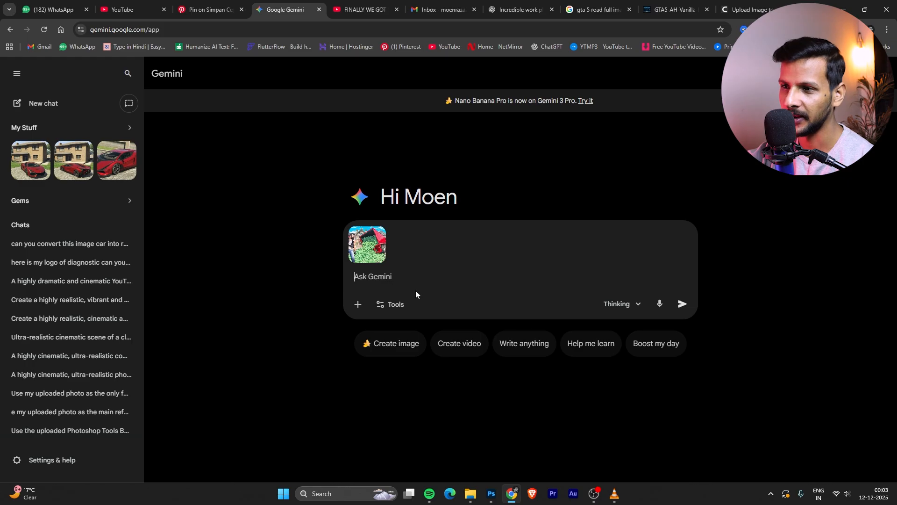
pyautogui.write('can you generate that type of image realistic same something like that like an gta 5 game and it should be in 1920x1080')
pyautogui.press('Return')
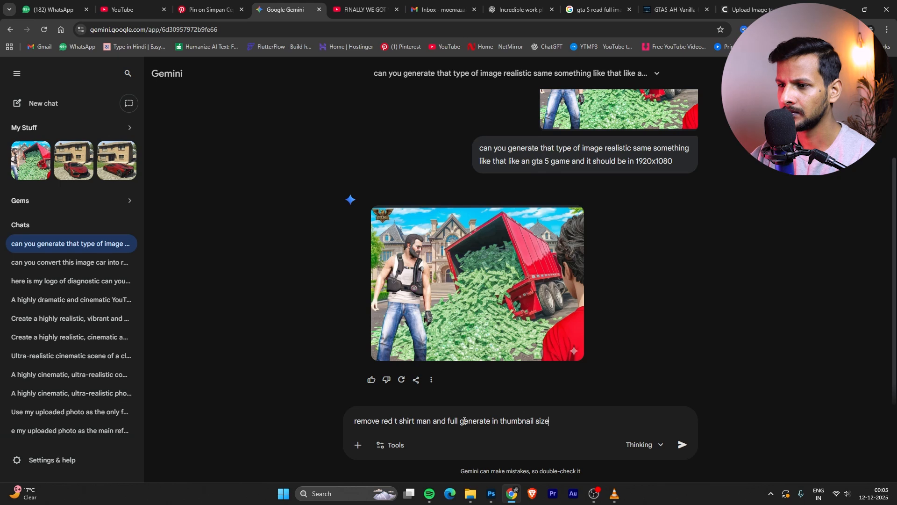
pyautogui.press('Return')
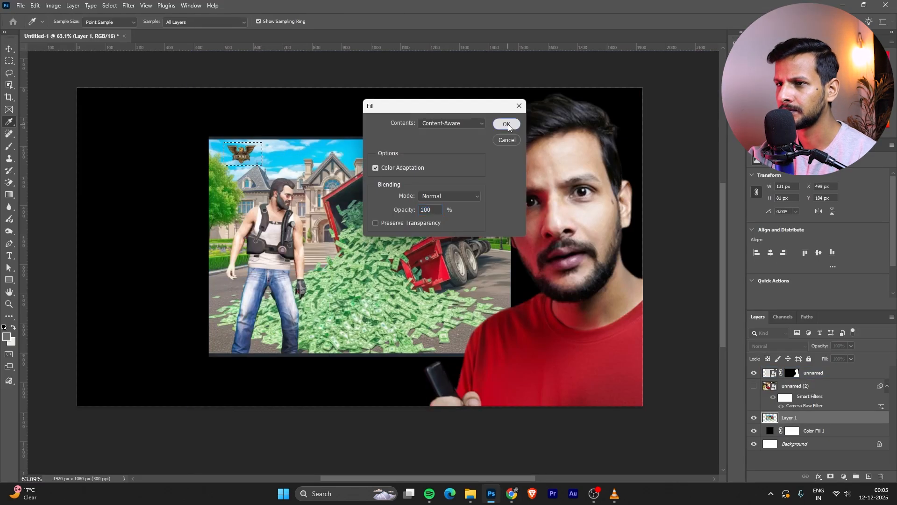
# - In Photoshop, fill the selected emblem in the sky of Layer 1 using Content-Aware at 100% opacity
pyautogui.click(507, 125)
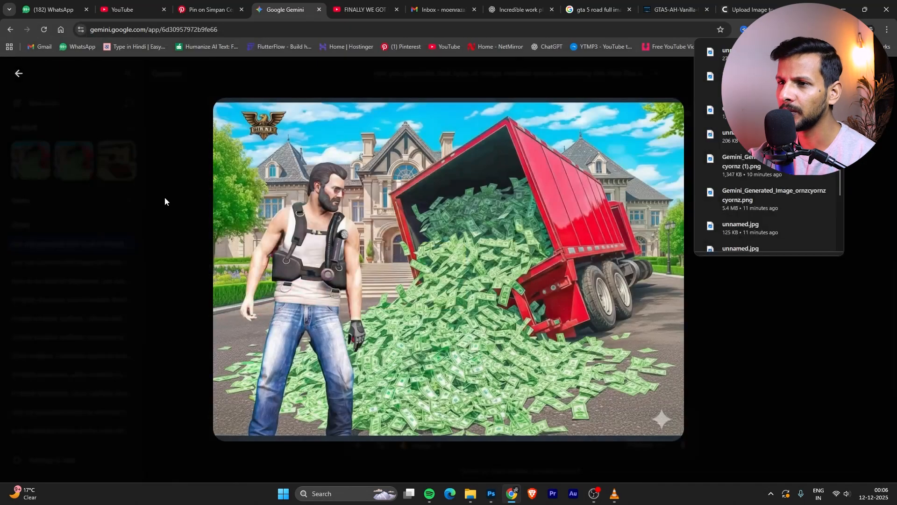
# - Enhance the generated money-truck image "unnamed (3)" with the cutout.pro Photo Enhancer and download the free version
pyautogui.click(197, 201)
pyautogui.click(675, 10)
pyautogui.click(746, 5)
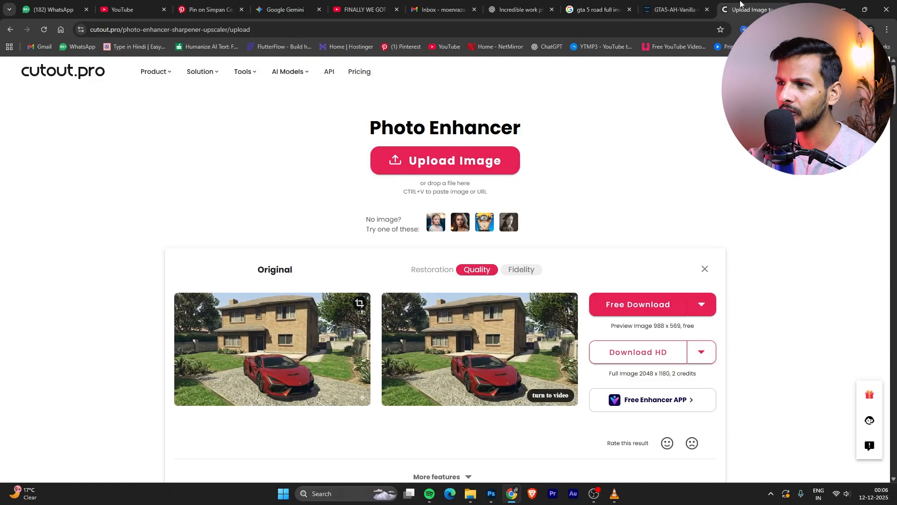
pyautogui.click(406, 173)
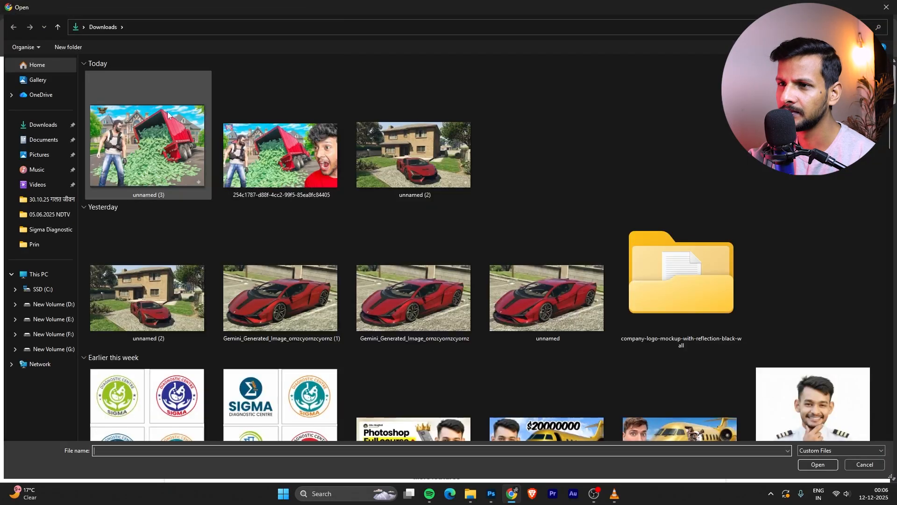
pyautogui.doubleClick(447, 177)
pyautogui.scroll(-3, 601, 230)
pyautogui.click(608, 312)
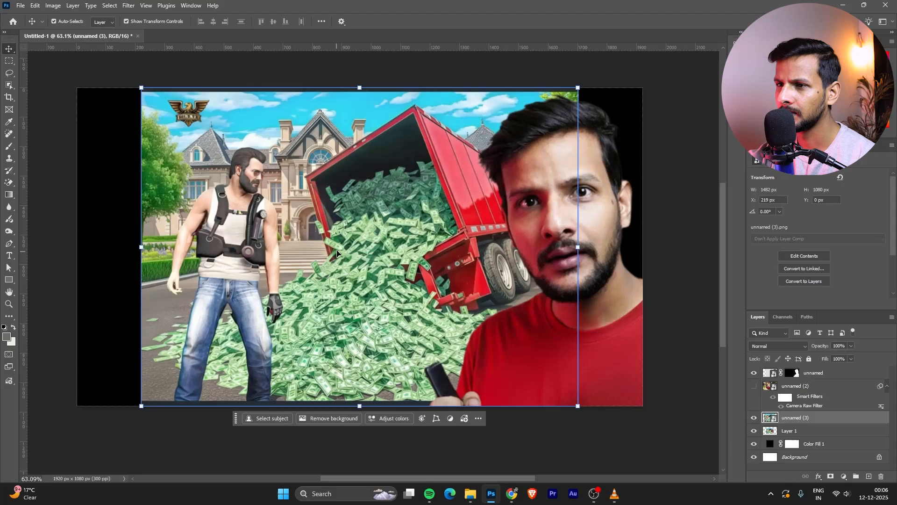
# - In Photoshop, shift the placed money-truck image left and remove the winged emblem from its sky inside the smart object's contents
pyautogui.moveTo(337, 252); pyautogui.dragTo(284, 253)
pyautogui.click(6, 63)
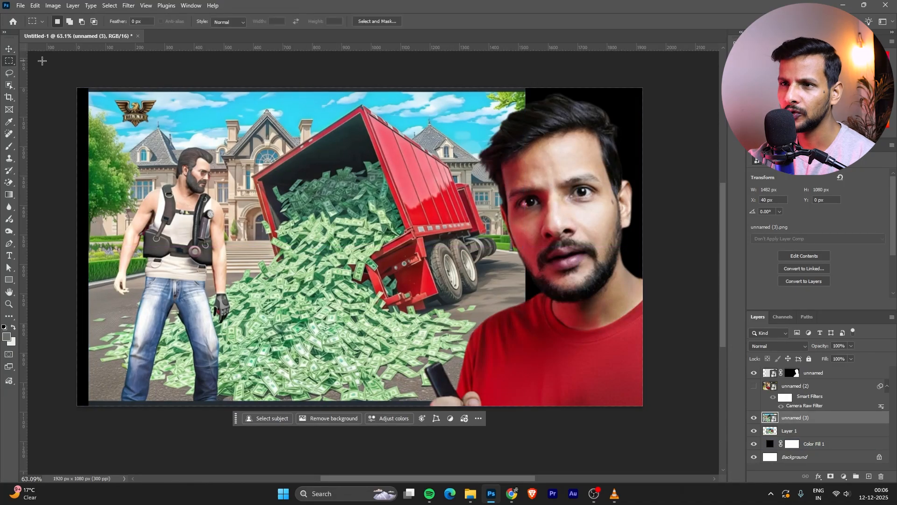
pyautogui.moveTo(111, 95); pyautogui.dragTo(158, 132)
pyautogui.rightClick(134, 107)
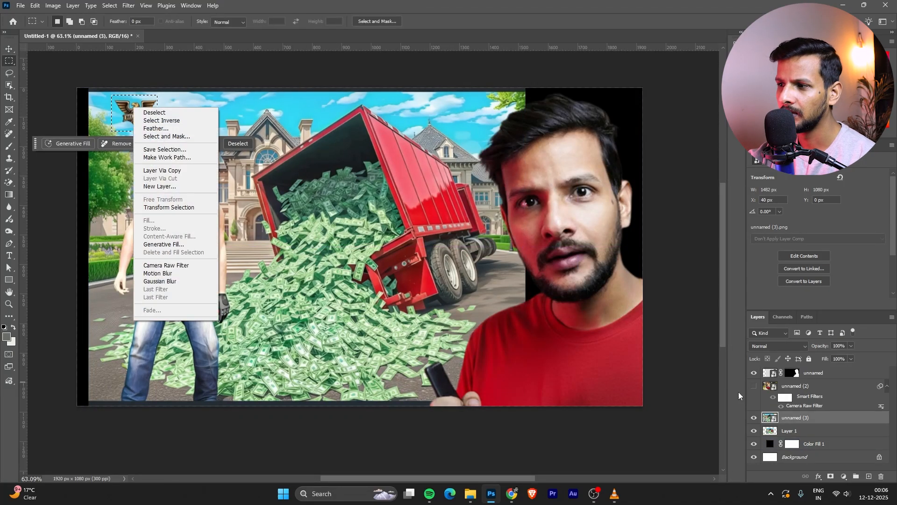
pyautogui.click(770, 422)
pyautogui.doubleClick(770, 421)
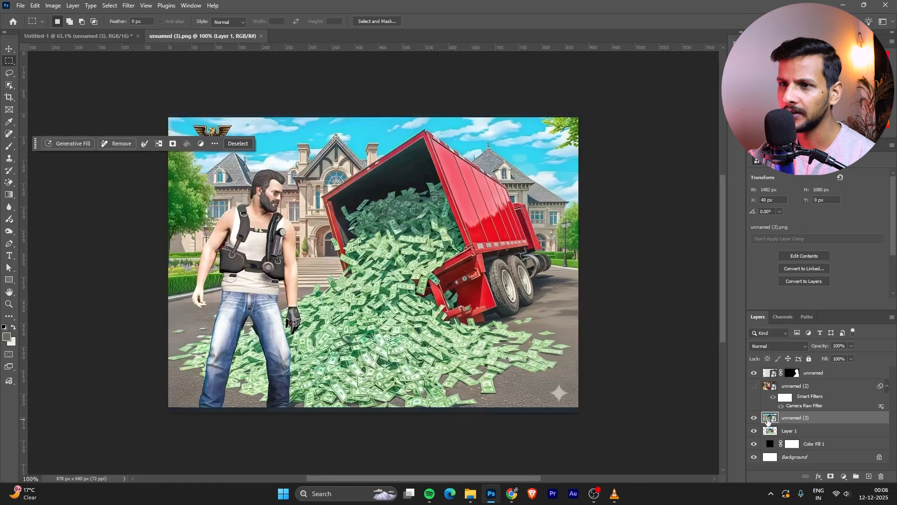
pyautogui.press('v')
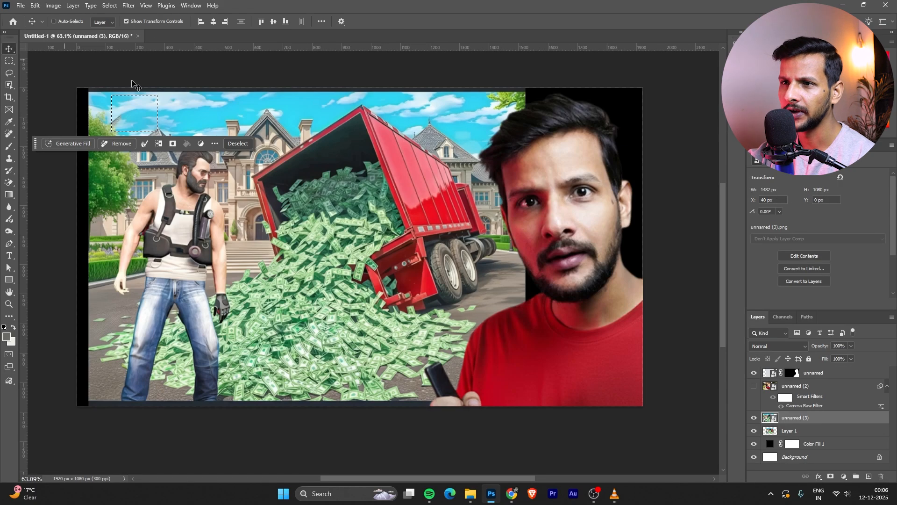
pyautogui.hotkey('ctrl', 'd')
# - Align the money-truck image with the canvas's left edge and enlarge it slightly to about 1496 x 1090 px
pyautogui.moveTo(281, 146); pyautogui.dragTo(270, 146)
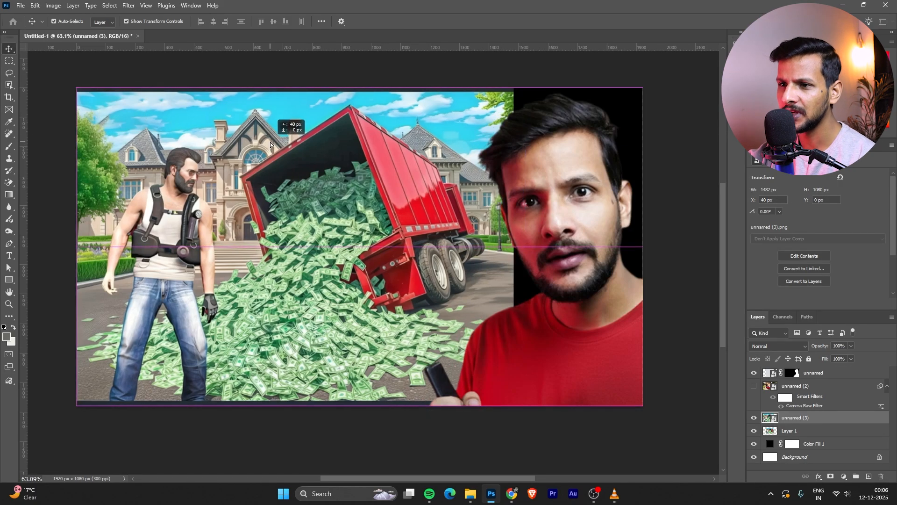
pyautogui.click(516, 87)
pyautogui.moveTo(516, 87); pyautogui.dragTo(515, 85)
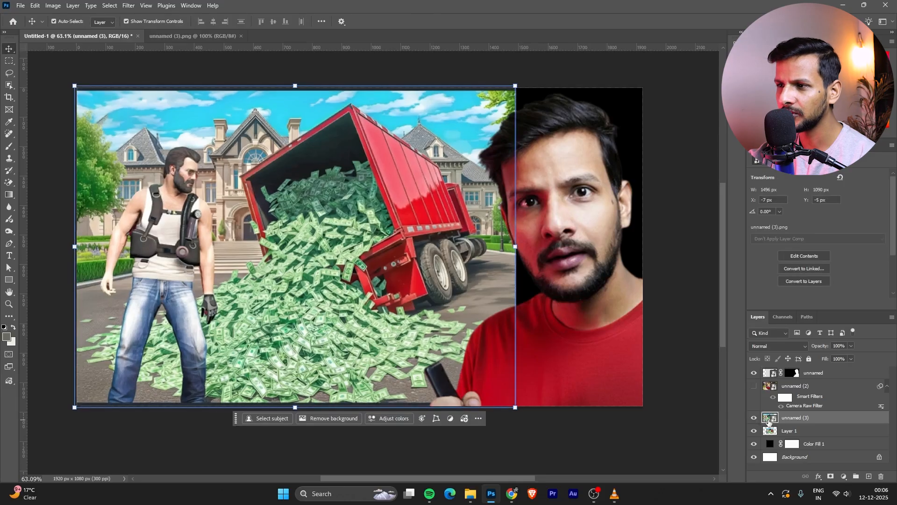
# - Open the money-truck smart object's contents and extend its canvas on the right side to about 1076 px wide
pyautogui.doubleClick(769, 421)
pyautogui.press('c')
pyautogui.moveTo(528, 264); pyautogui.dragTo(570, 261)
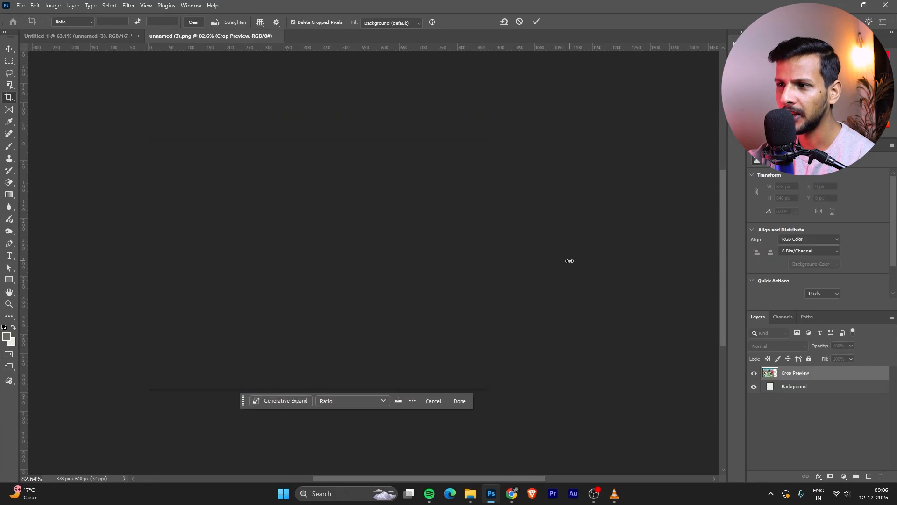
pyautogui.press('Return')
# - Select the blank strip with a narrow overlap onto the picture and fill it using Generative Fill without a prompt
pyautogui.click(8, 63)
pyautogui.moveTo(463, 110); pyautogui.dragTo(627, 454)
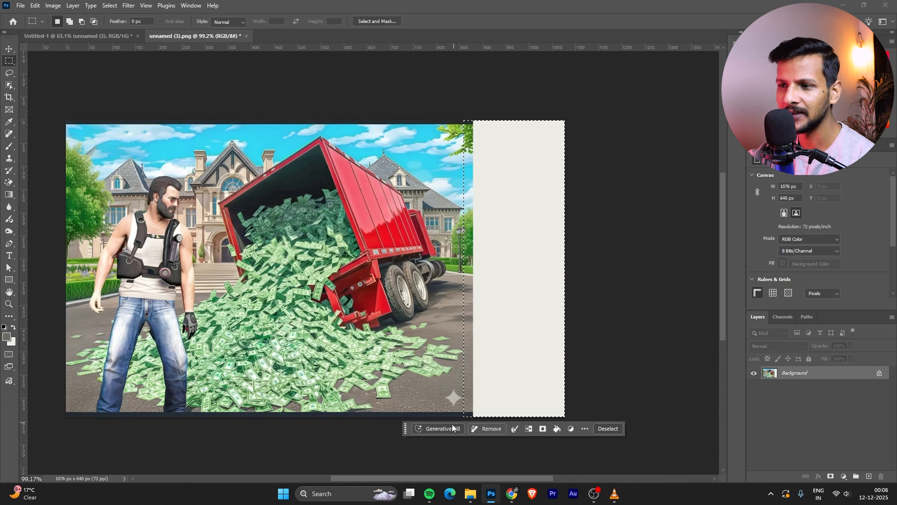
pyautogui.click(440, 429)
pyautogui.click(609, 428)
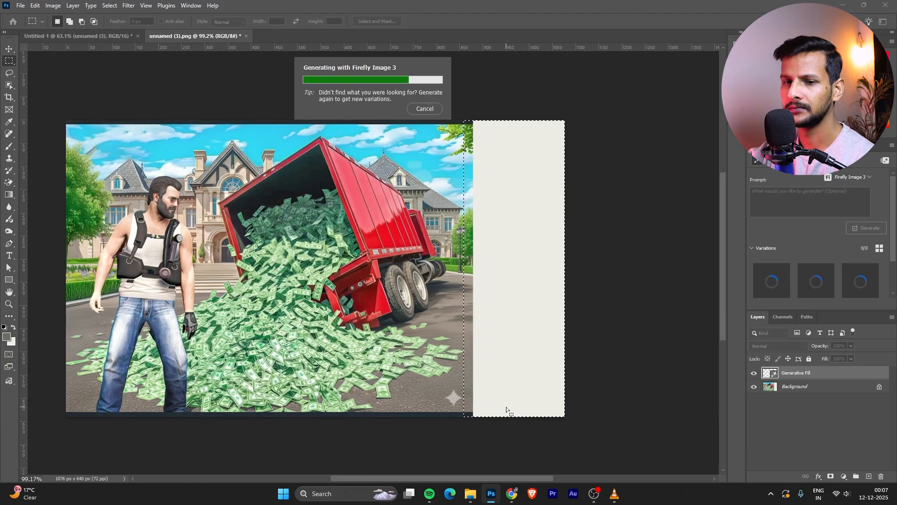
# - Convert the generated strip and the background into one smart object, then save and close the edited contents
pyautogui.rightClick(829, 387)
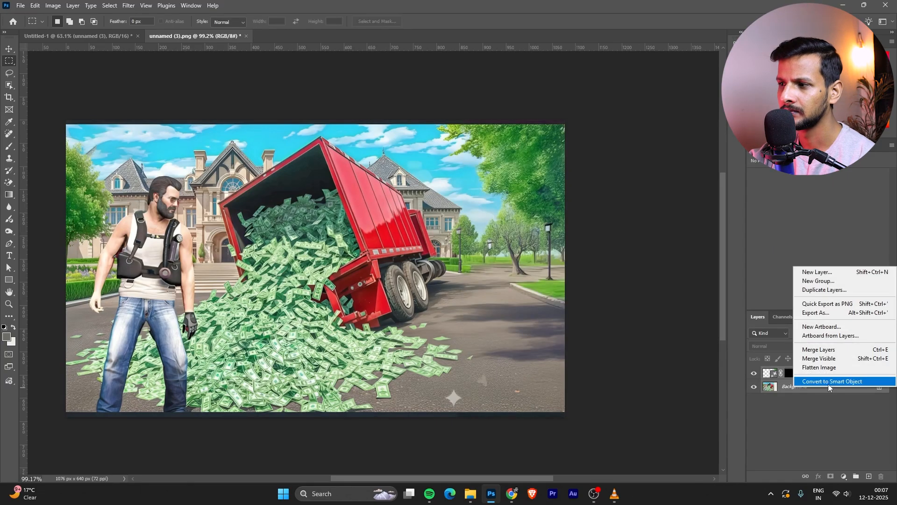
pyautogui.click(830, 380)
pyautogui.hotkey('ctrl', 's')
pyautogui.click(484, 205)
pyautogui.hotkey('ctrl', 's')
pyautogui.click(280, 36)
# - Reposition the extended money-truck image and scale it to about 1950 x 1160 px so it covers the whole canvas
pyautogui.press('v')
pyautogui.moveTo(281, 201); pyautogui.dragTo(332, 200)
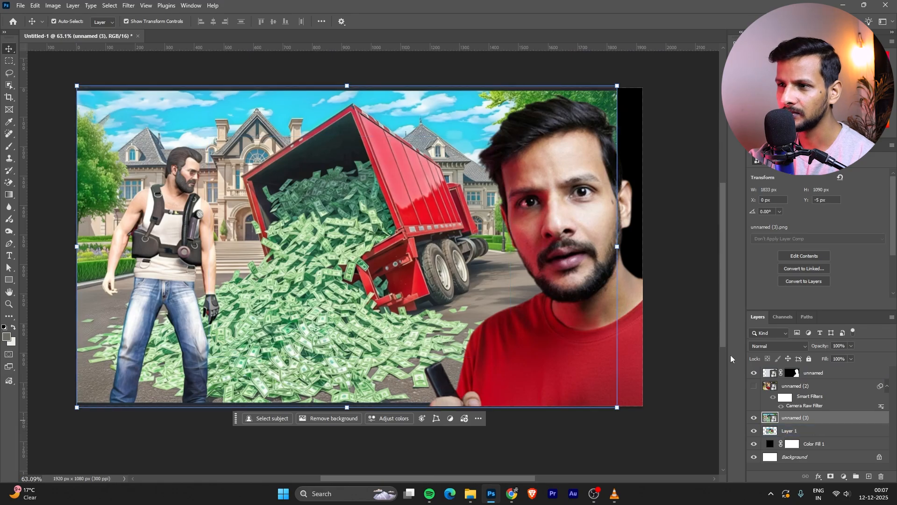
pyautogui.moveTo(617, 86); pyautogui.dragTo(625, 81)
pyautogui.moveTo(625, 411); pyautogui.dragTo(644, 423)
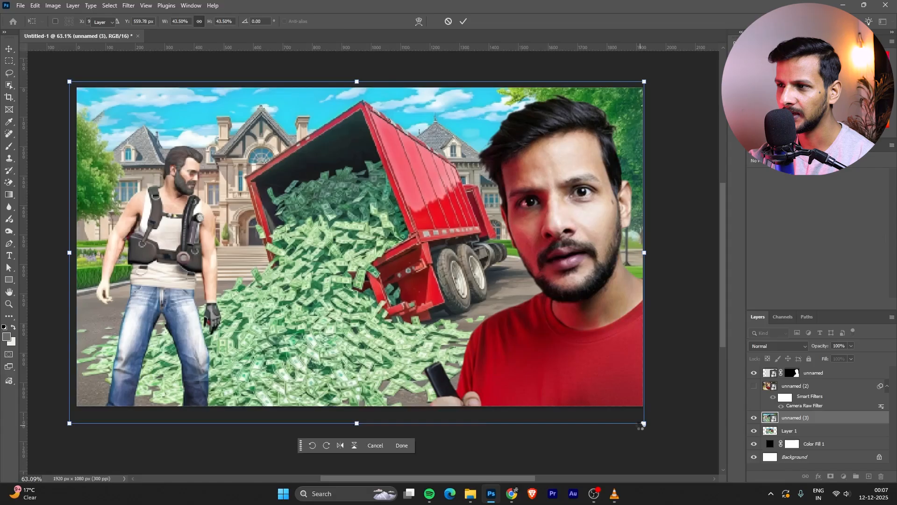
pyautogui.press('Return')
pyautogui.click(696, 233)
# - Apply a Camera Raw Filter to the man's cutout with Highlights +6, Shadows +8 and Whites -3
pyautogui.scroll(1, 486, 241)
pyautogui.scroll(-2, 248, 210)
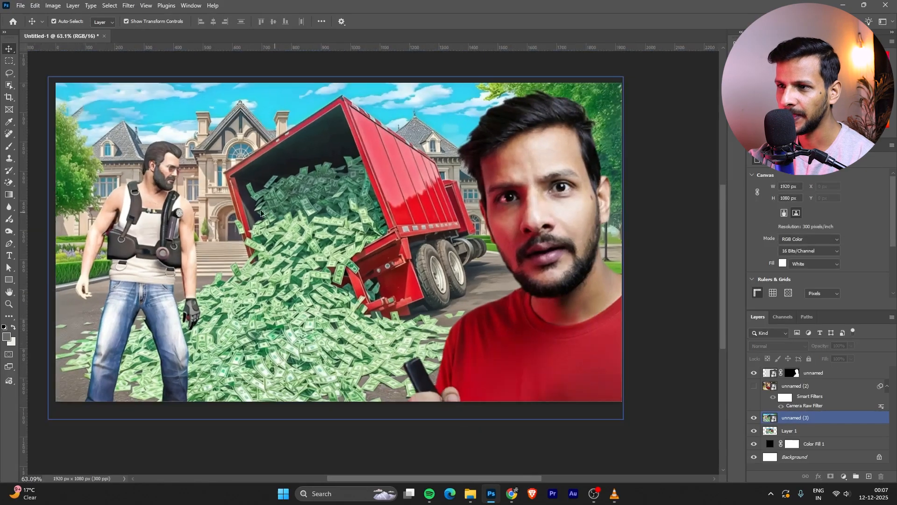
pyautogui.scroll(1, 80, 196)
pyautogui.scroll(1, 80, 196)
pyautogui.click(552, 200)
pyautogui.scroll(-2, 552, 200)
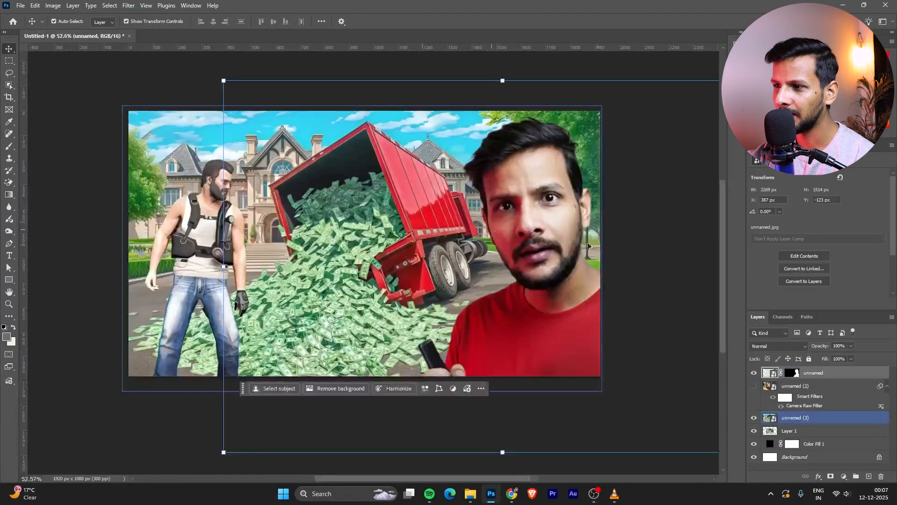
pyautogui.scroll(1, 552, 200)
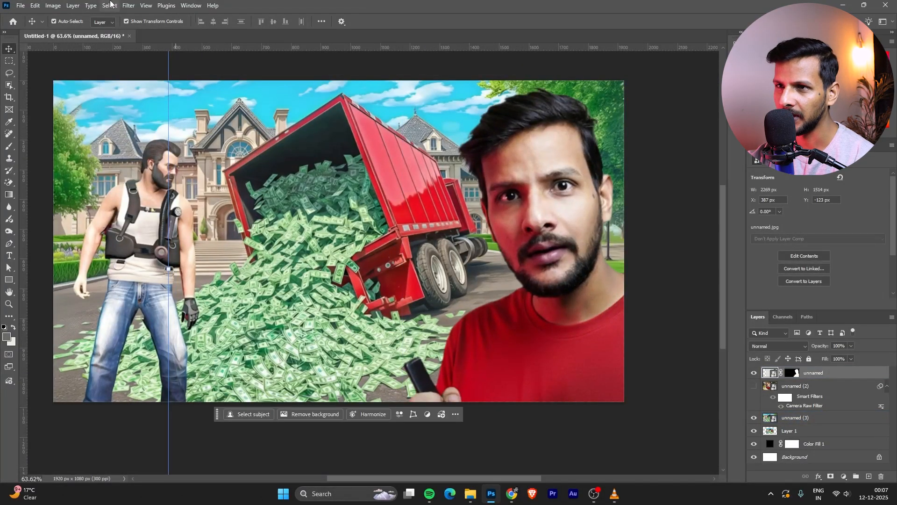
pyautogui.click(129, 6)
pyautogui.press('Escape')
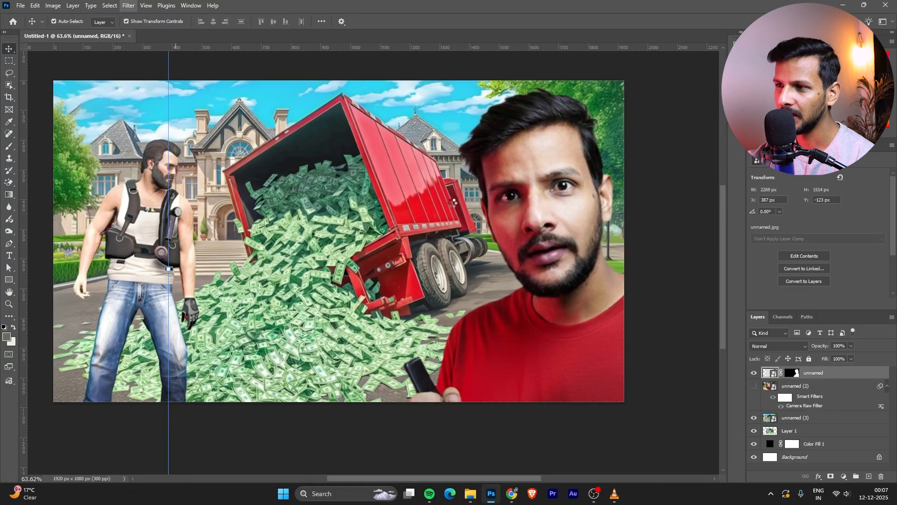
pyautogui.hotkey('ctrl', 'shift', 'a')
pyautogui.moveTo(746, 164); pyautogui.dragTo(748, 163)
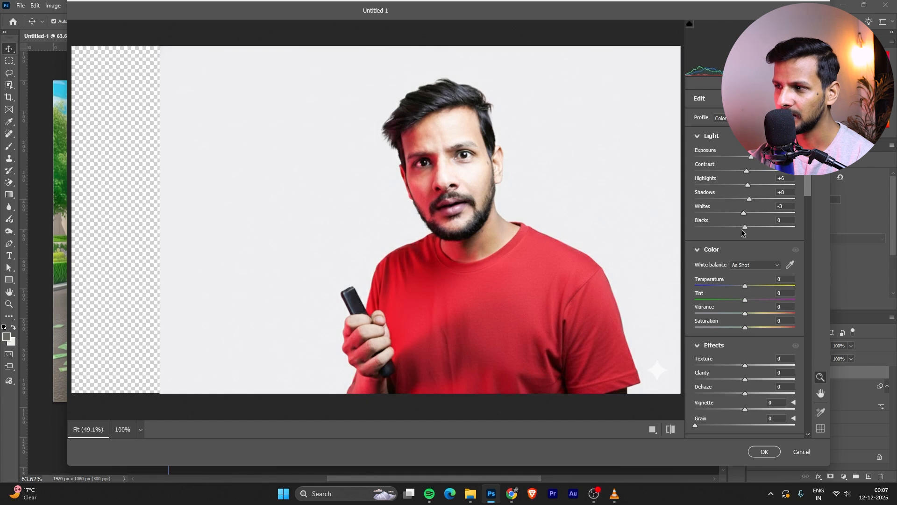
pyautogui.press('Return')
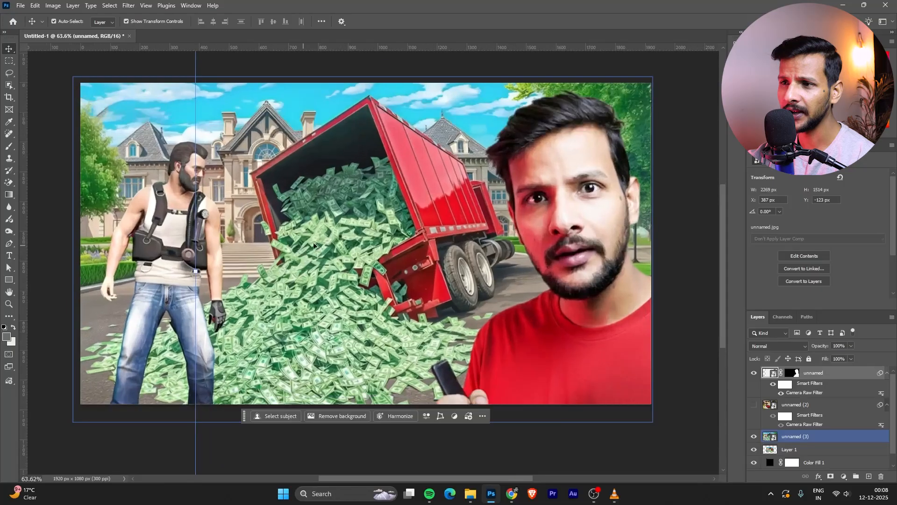
# - Adjust the light of the money-truck background image with a Camera Raw Filter
pyautogui.click(241, 255)
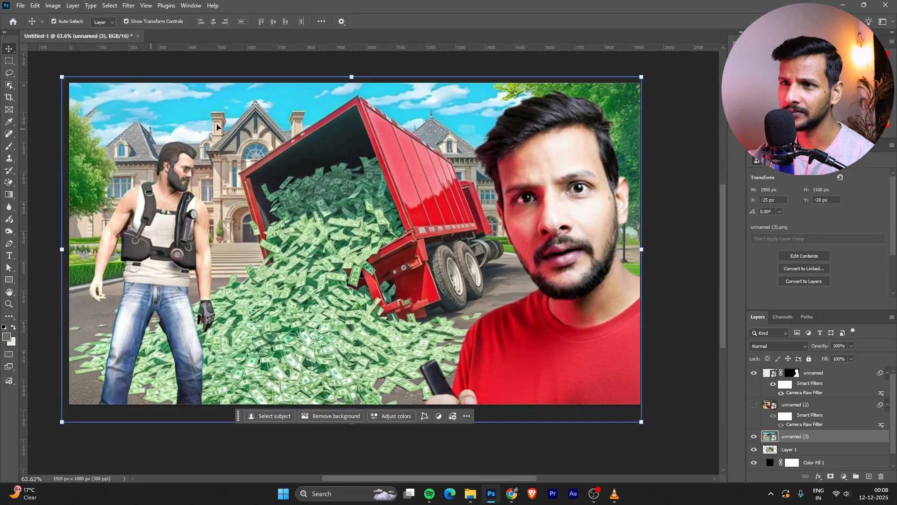
pyautogui.click(125, 6)
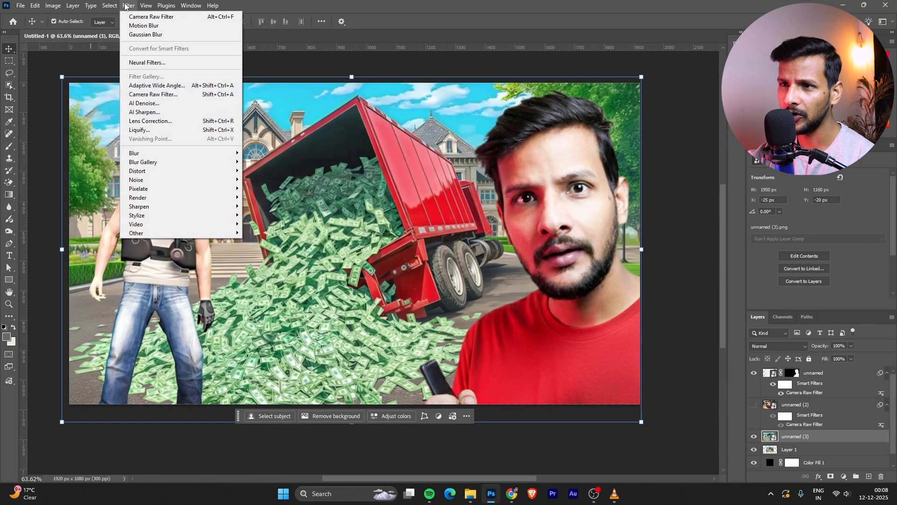
pyautogui.click(146, 95)
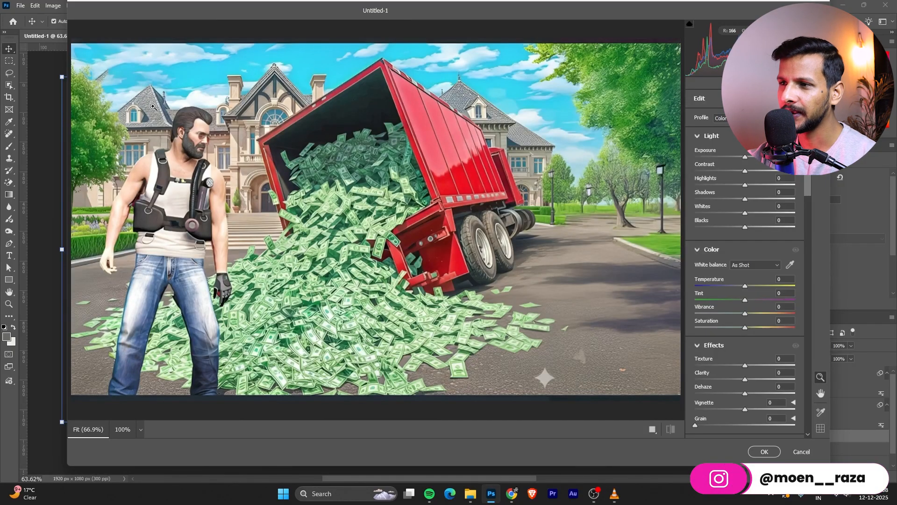
pyautogui.moveTo(748, 161); pyautogui.dragTo(749, 162)
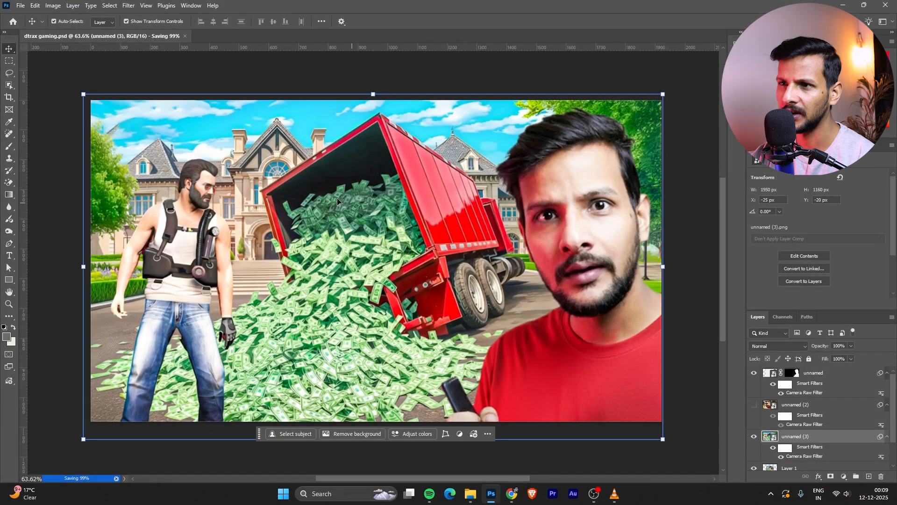
pyautogui.scroll(-2, 276, 187)
pyautogui.scroll(1, 257, 173)
pyautogui.scroll(-1, 205, 182)
pyautogui.scroll(1, 430, 220)
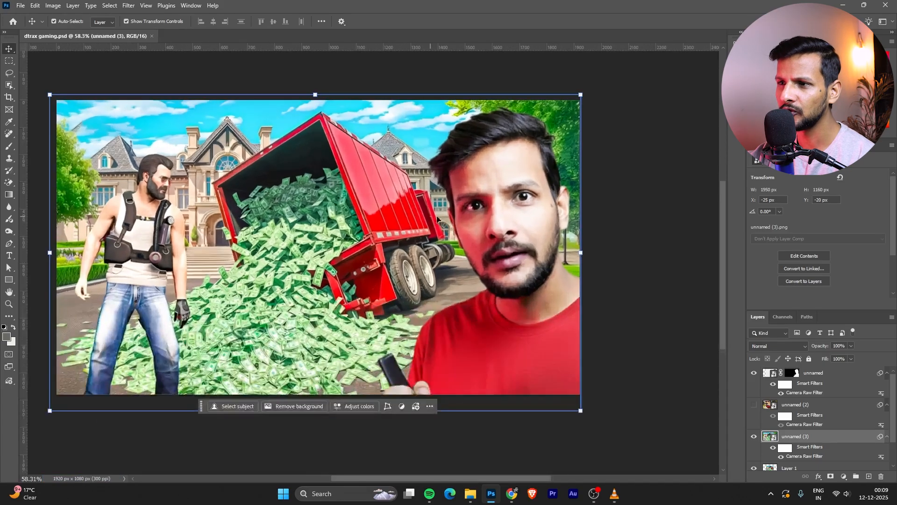
pyautogui.scroll(-1, 531, 256)
pyautogui.scroll(1, 531, 255)
pyautogui.click(635, 166)
pyautogui.scroll(3, 513, 196)
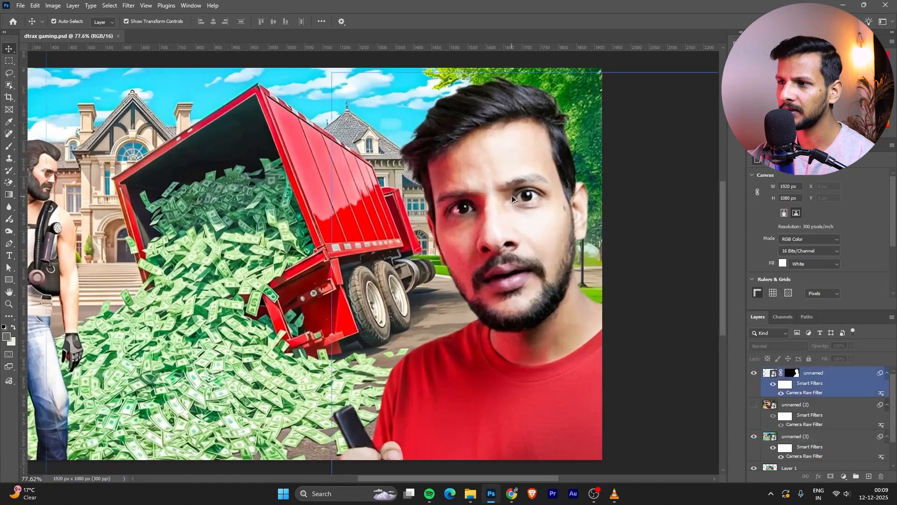
pyautogui.click(517, 184)
pyautogui.scroll(-2, 391, 184)
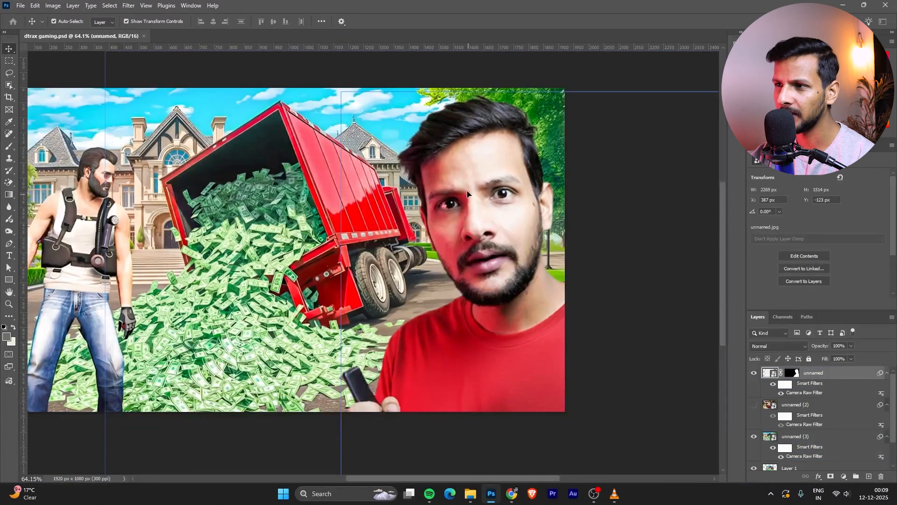
# - Switch to the browser, examine the reference money-truck thumbnail on the Dattrax Gaming channel, close its gallery and return to Photoshop
pyautogui.click(512, 493)
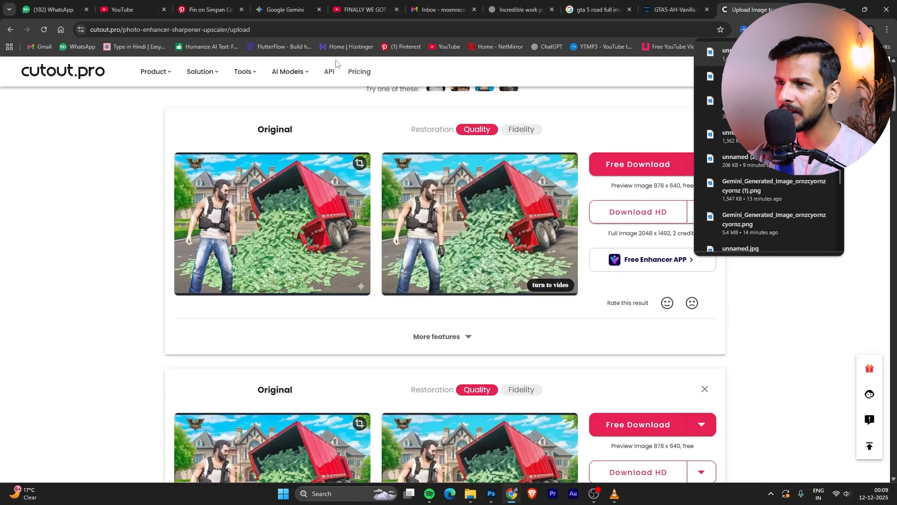
pyautogui.click(364, 10)
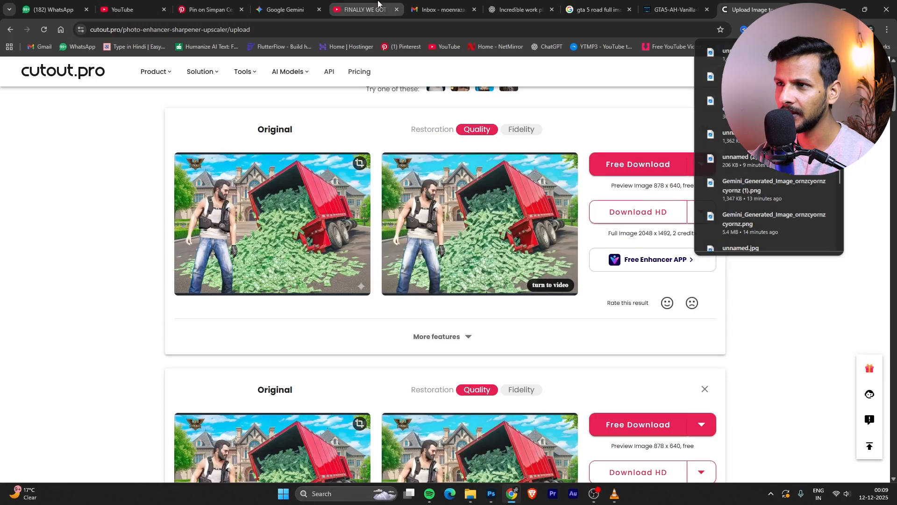
pyautogui.click(10, 30)
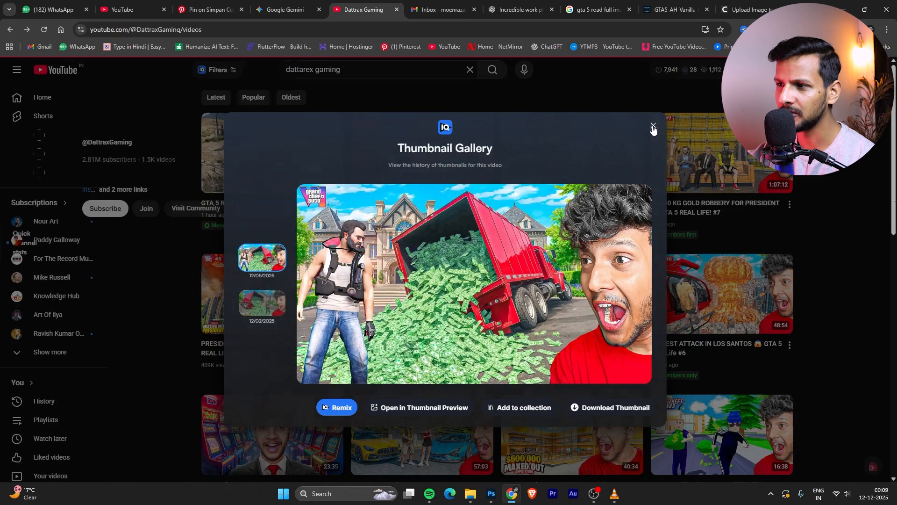
pyautogui.click(653, 127)
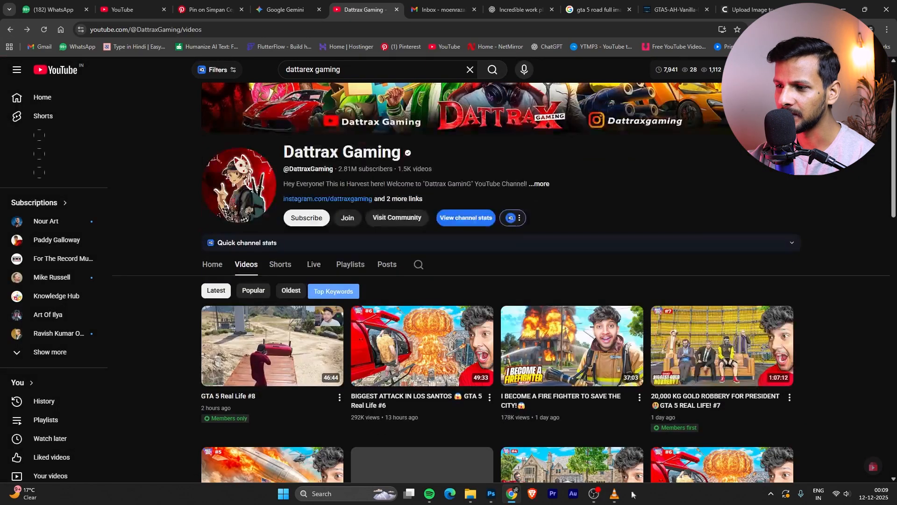
pyautogui.click(514, 496)
# - Convert the man's masked cutout into a new smart object, scale it to about 112% and rotate it about -1.1°
pyautogui.scroll(-2, 517, 198)
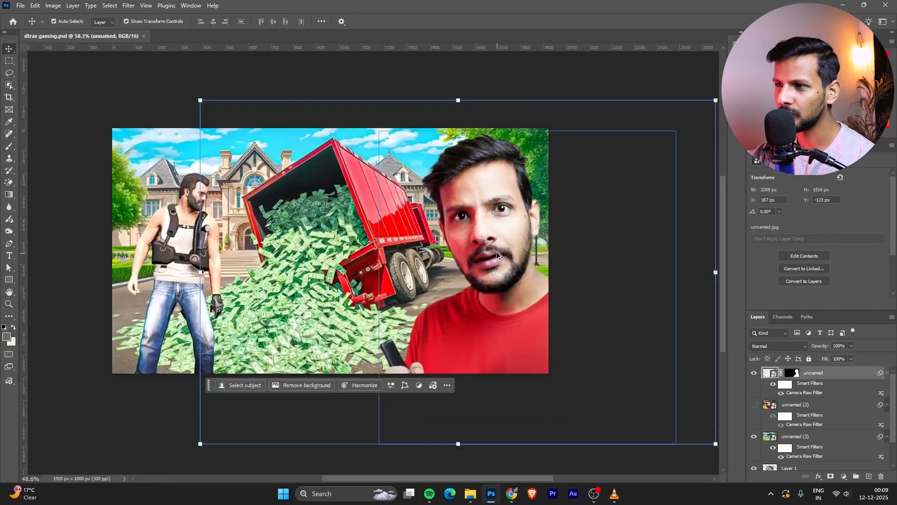
pyautogui.hotkey('ctrl', 't')
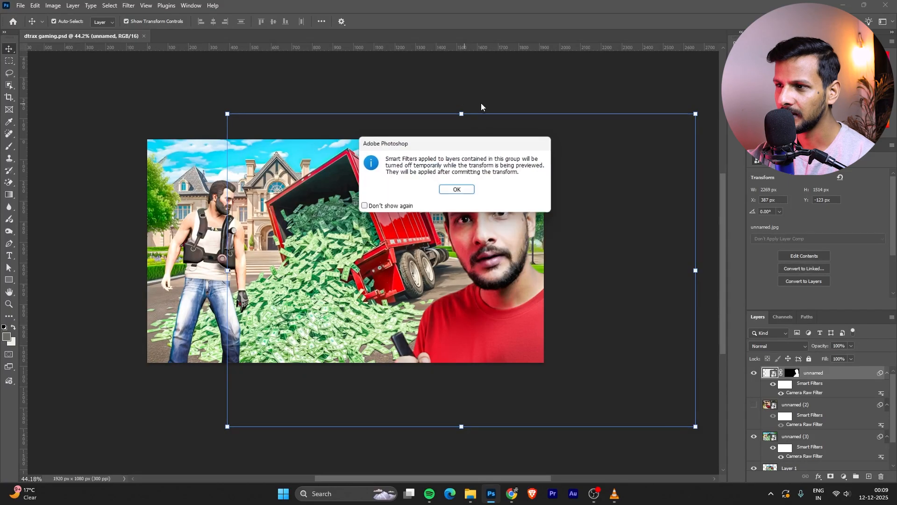
pyautogui.click(467, 188)
pyautogui.moveTo(483, 99); pyautogui.dragTo(487, 101)
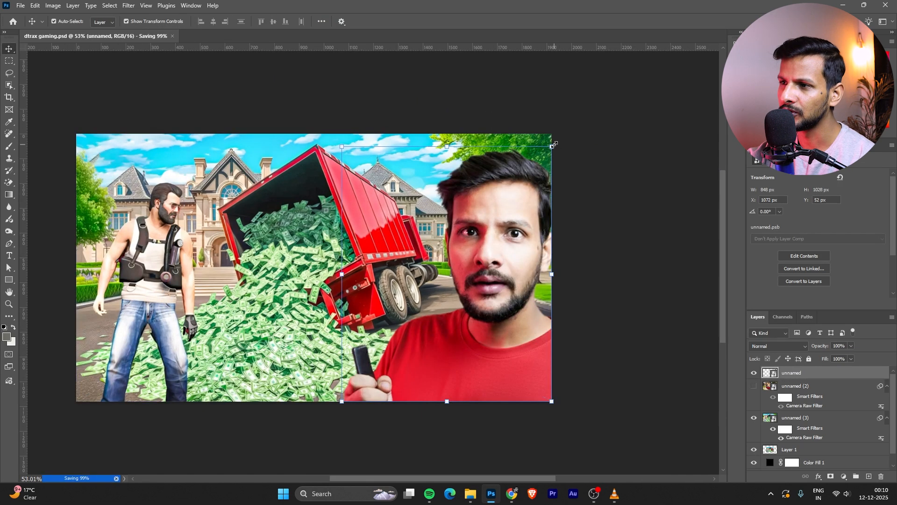
pyautogui.hotkey('ctrl', 't')
pyautogui.moveTo(552, 135); pyautogui.dragTo(581, 113)
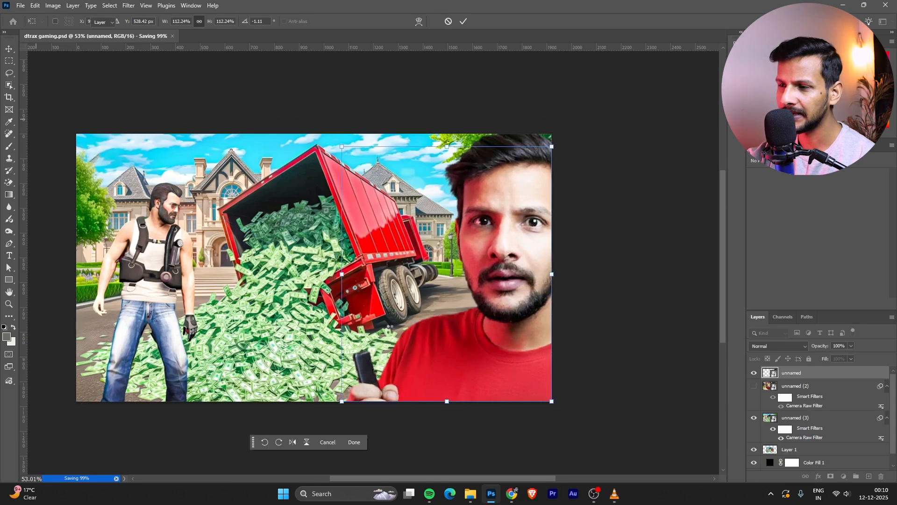
pyautogui.scroll(2, 388, 322)
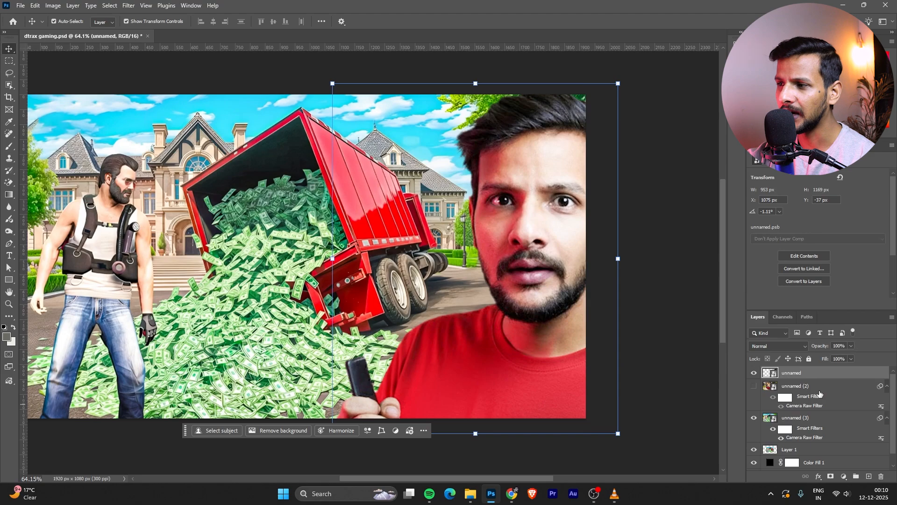
# - Add an empty layer directly beneath the man's cutout and choose a soft round brush
pyautogui.click(820, 391)
pyautogui.click(868, 476)
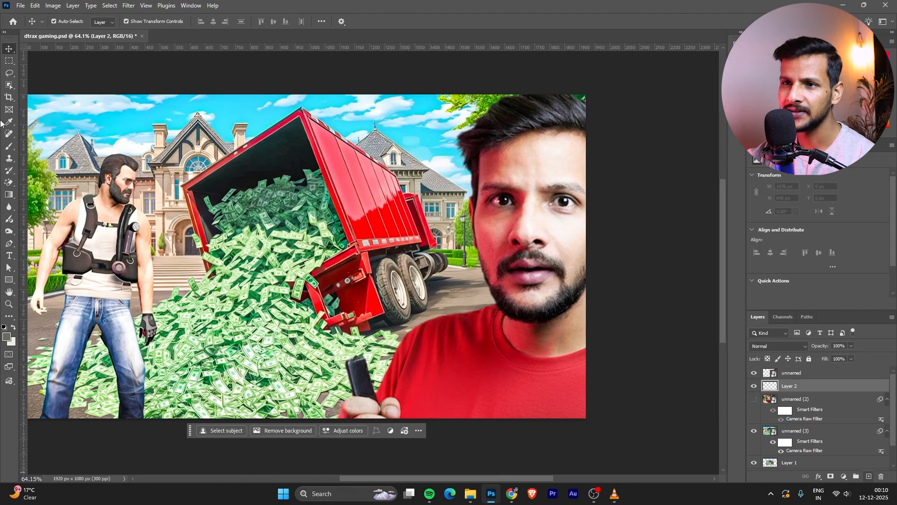
pyautogui.click(9, 153)
pyautogui.rightClick(535, 195)
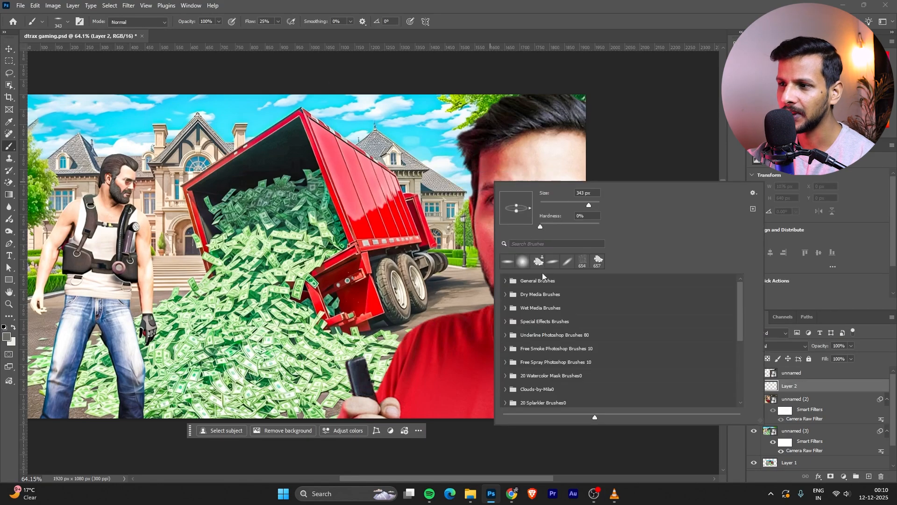
pyautogui.doubleClick(523, 267)
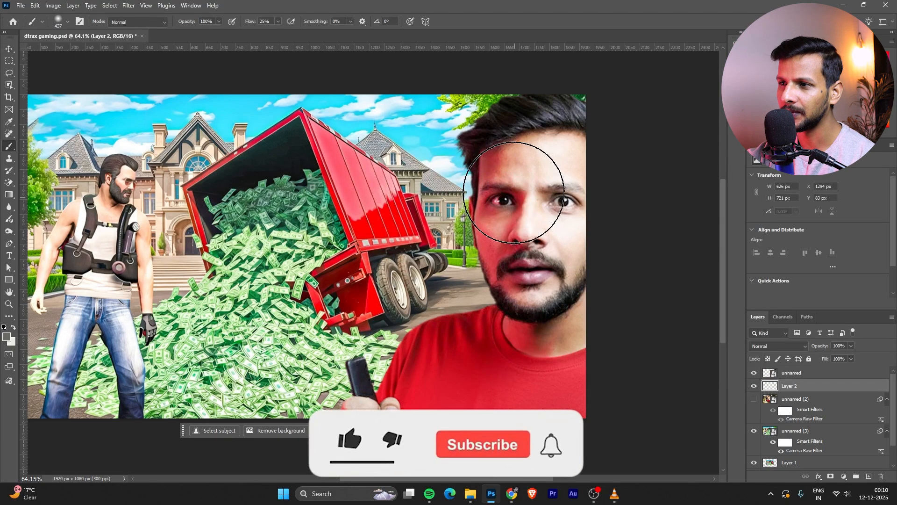
# - Set the foreground colour to white and paint a soft glow behind the man's head and shoulders on the new layer
pyautogui.scroll(-2, 427, 276)
pyautogui.moveTo(491, 229); pyautogui.dragTo(505, 234)
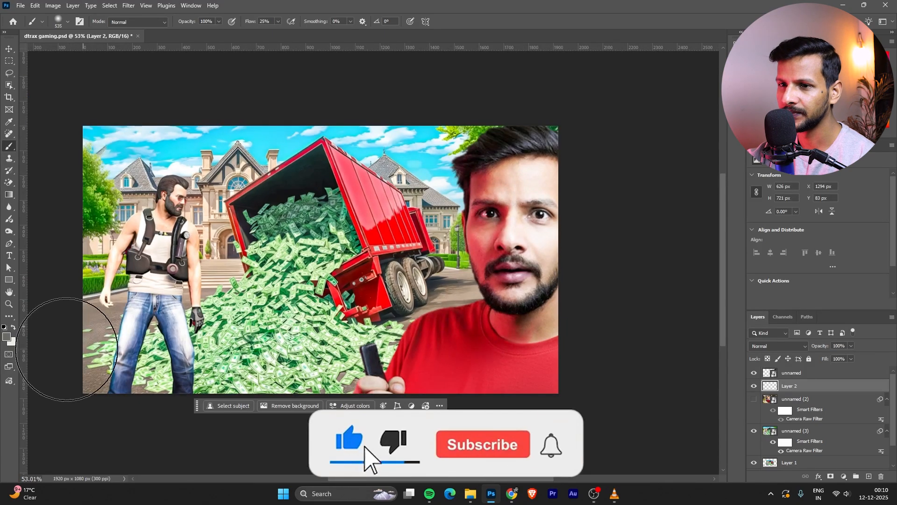
pyautogui.click(4, 336)
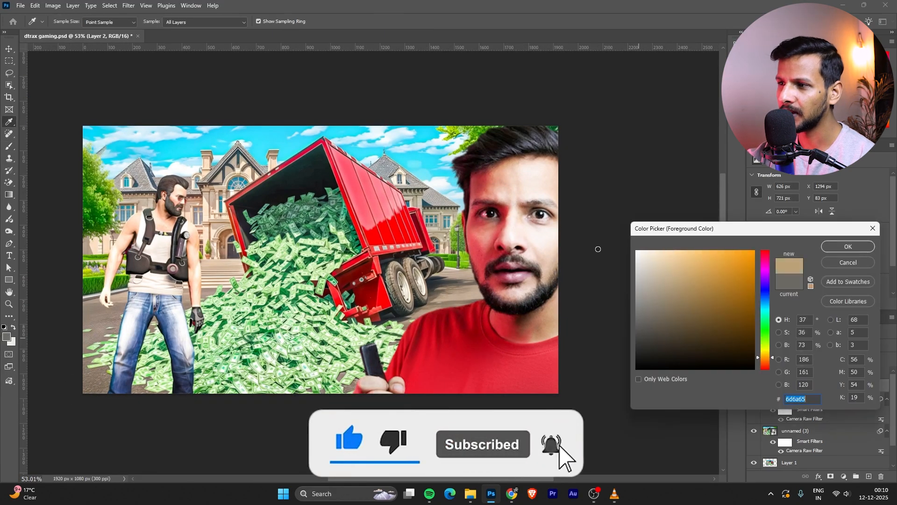
pyautogui.click(848, 247)
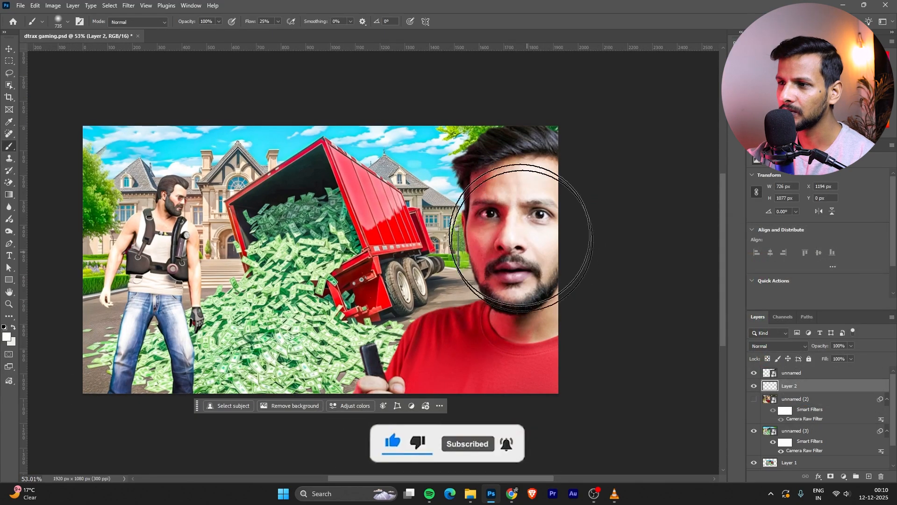
pyautogui.moveTo(521, 278)
pyautogui.mouseDown()
pyautogui.moveTo(492, 402)
pyautogui.moveTo(532, 363)
pyautogui.moveTo(574, 376)
pyautogui.moveTo(575, 196)
pyautogui.moveTo(544, 150)
pyautogui.moveTo(589, 233)
pyautogui.moveTo(542, 368)
pyautogui.moveTo(462, 394)
pyautogui.moveTo(486, 384)
pyautogui.mouseUp()
pyautogui.scroll(1, 536, 274)
pyautogui.scroll(-2, 617, 241)
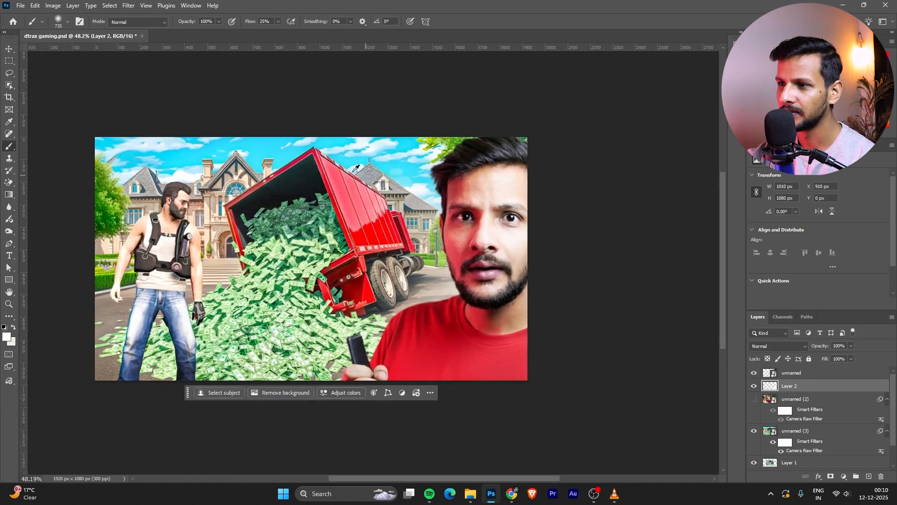
pyautogui.scroll(3, 357, 169)
pyautogui.scroll(-1, 447, 180)
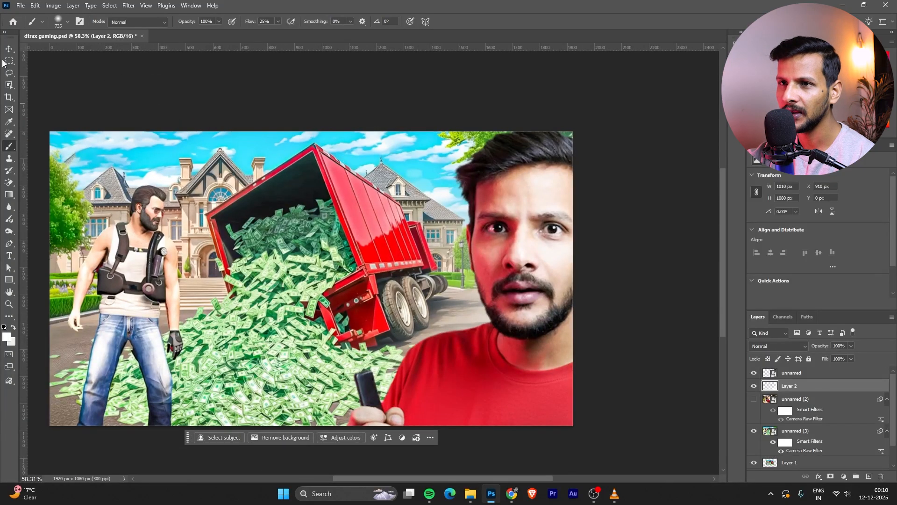
# - Reposition the man's cutout, scale it to about 114% and rotate it to about -2.16° so his whole head sits inside the canvas
pyautogui.press('v')
pyautogui.click(410, 159)
pyautogui.scroll(1, 483, 265)
pyautogui.scroll(1, 533, 141)
pyautogui.moveTo(534, 140); pyautogui.dragTo(533, 137)
pyautogui.scroll(-2, 473, 164)
pyautogui.moveTo(611, 92); pyautogui.dragTo(602, 72)
pyautogui.moveTo(524, 165); pyautogui.dragTo(519, 162)
pyautogui.moveTo(600, 255); pyautogui.dragTo(603, 254)
pyautogui.moveTo(554, 230); pyautogui.dragTo(536, 248)
pyautogui.moveTo(582, 266); pyautogui.dragTo(577, 261)
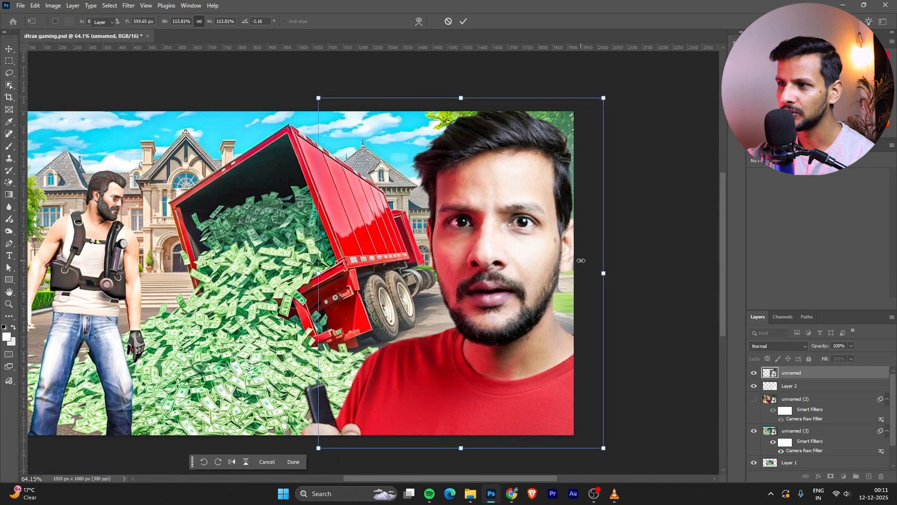
pyautogui.press('Return')
pyautogui.click(641, 262)
pyautogui.hotkey('ctrl', '0')
# - Select the glow layer and the Brush tool, and review the white glow around the man's outline against the background
pyautogui.click(454, 216)
pyautogui.scroll(1, 454, 216)
pyautogui.scroll(-1, 514, 229)
pyautogui.click(588, 243)
pyautogui.click(585, 272)
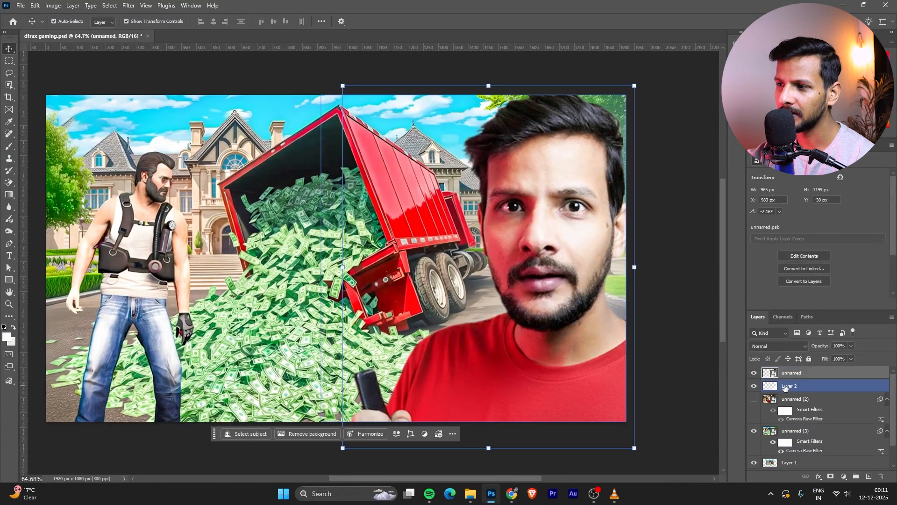
pyautogui.click(787, 387)
pyautogui.click(5, 147)
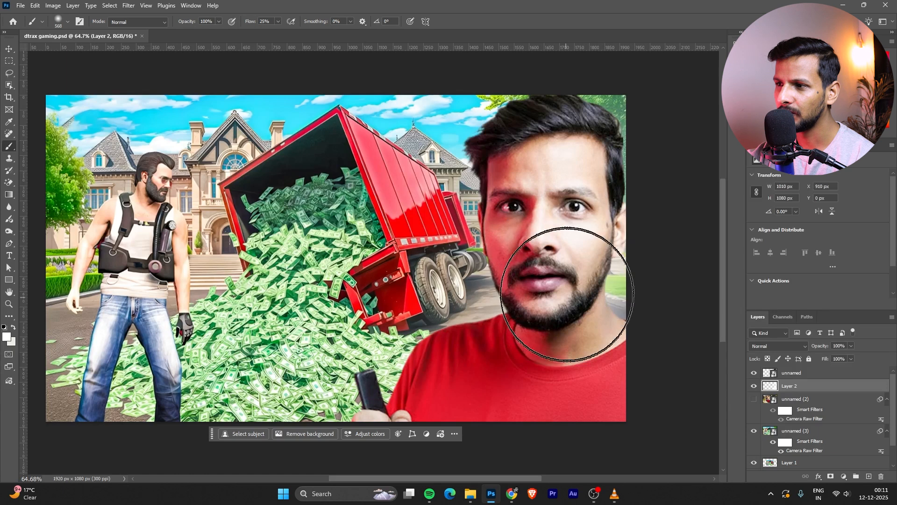
pyautogui.scroll(1, 551, 253)
pyautogui.scroll(-4, 531, 277)
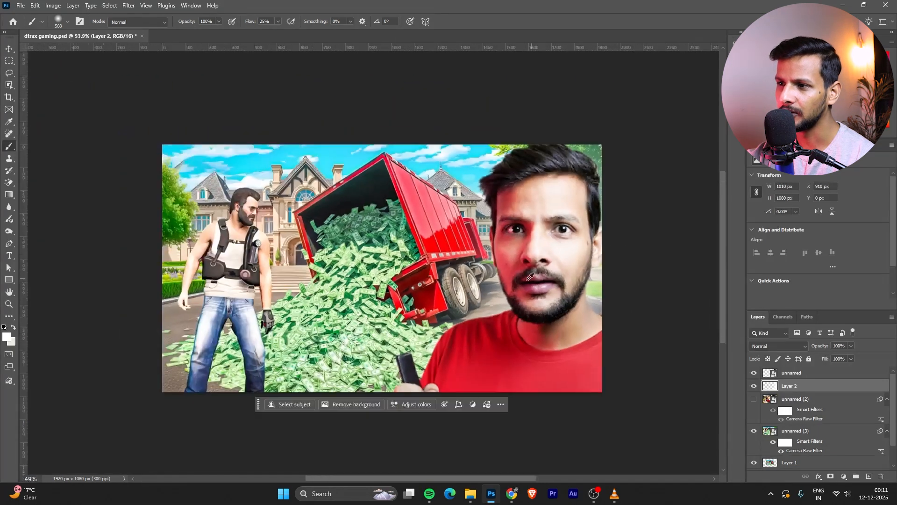
pyautogui.scroll(5, 509, 285)
pyautogui.scroll(-4, 505, 275)
pyautogui.scroll(3, 505, 276)
pyautogui.scroll(-3, 107, 215)
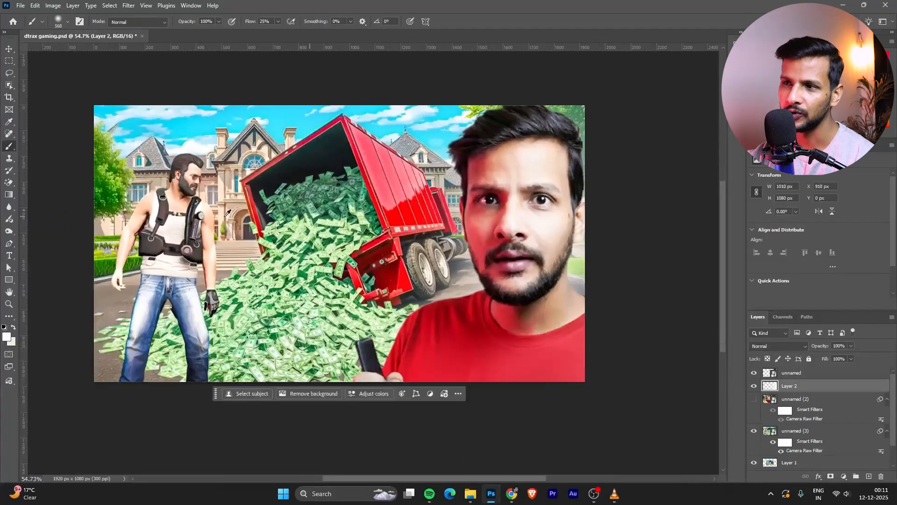
# - Select the money-truck background layer and inspect the game character and cash pile
pyautogui.click(9, 50)
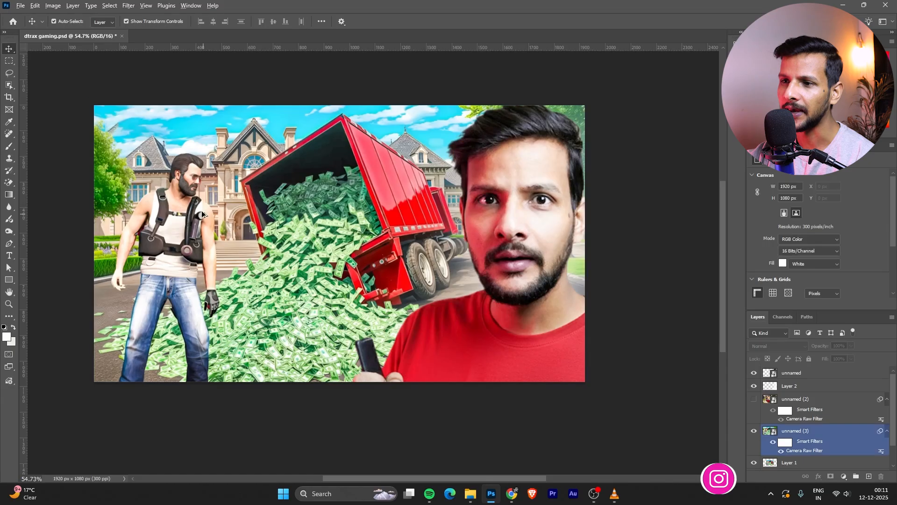
pyautogui.scroll(1, 379, 267)
pyautogui.hscroll(1, 195, 253)
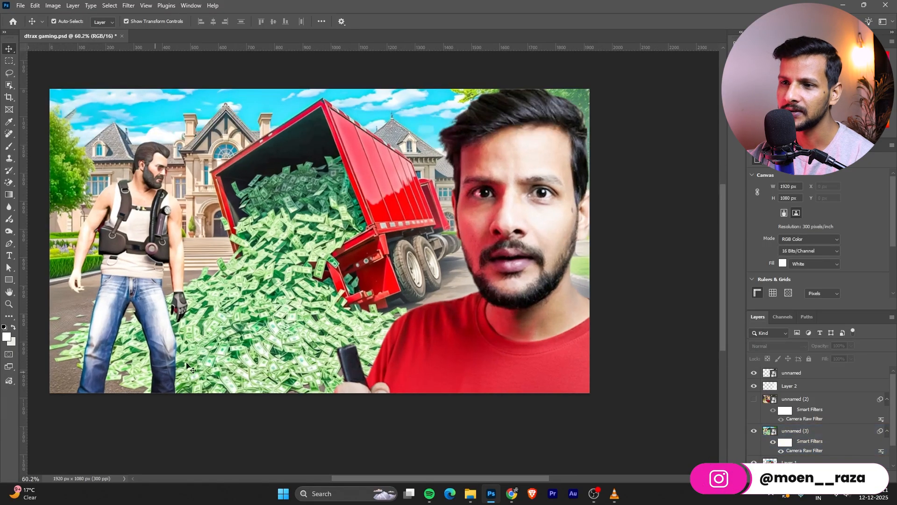
pyautogui.scroll(-1, 363, 365)
pyautogui.scroll(1, 144, 322)
pyautogui.scroll(-1, 466, 387)
pyautogui.scroll(2, 173, 384)
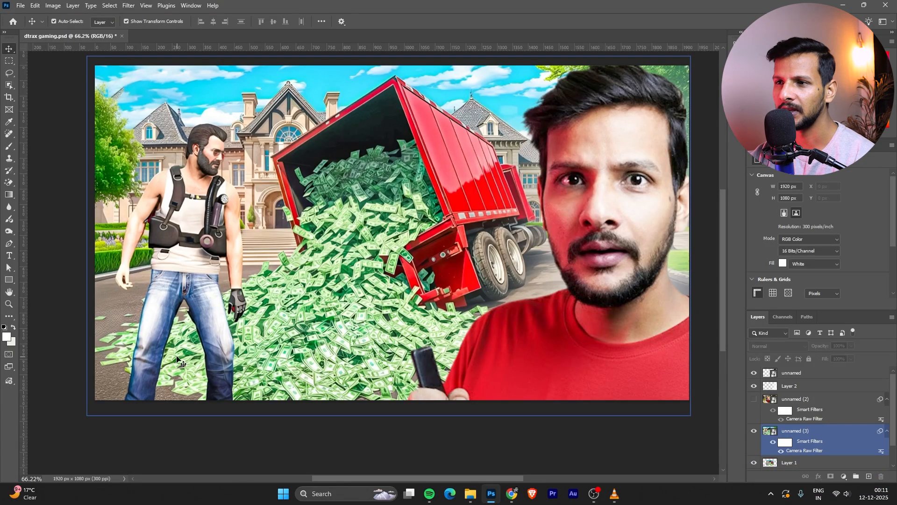
# - Compare the composition with the channel's published GTA 5 thumbnails in the browser and return to the Photoshop document
pyautogui.click(512, 494)
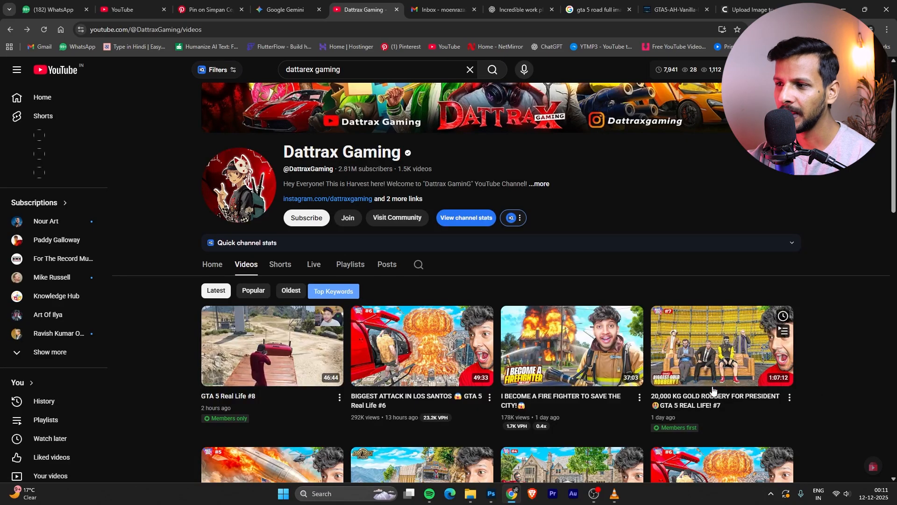
pyautogui.click(492, 494)
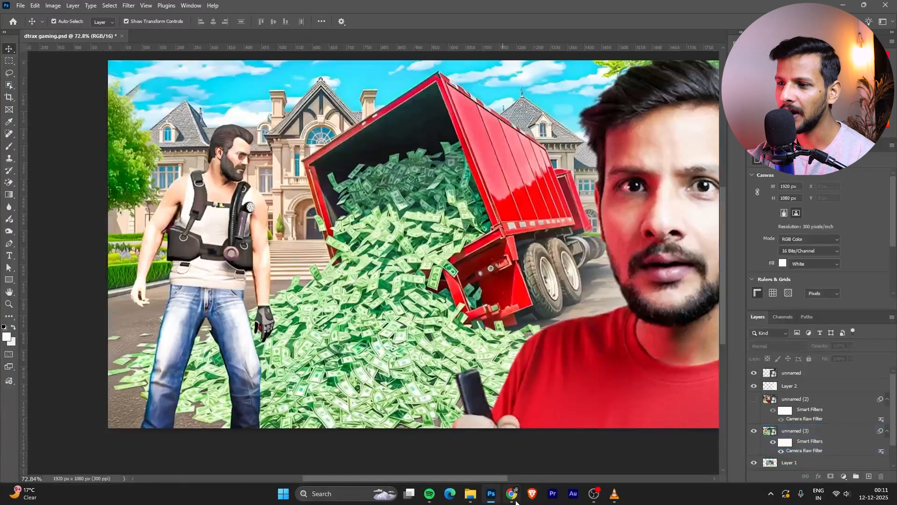
pyautogui.click(512, 494)
pyautogui.scroll(-3, 850, 364)
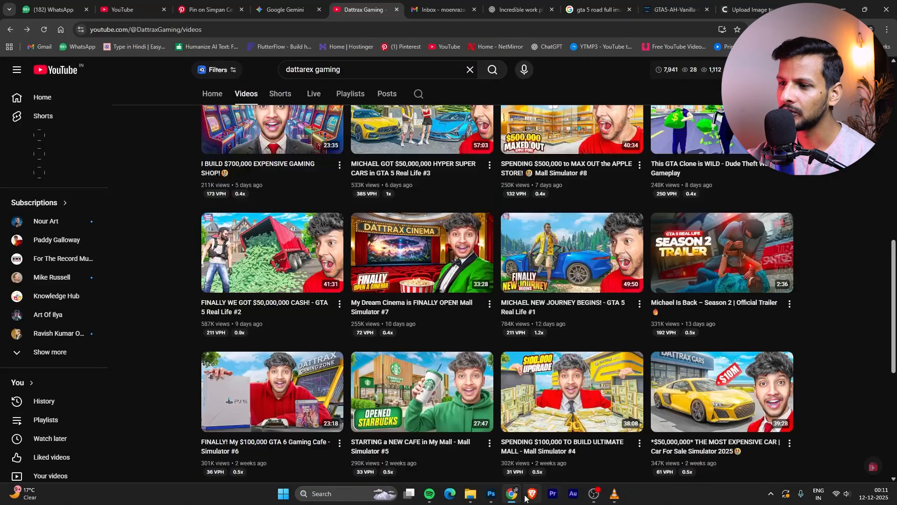
pyautogui.click(514, 494)
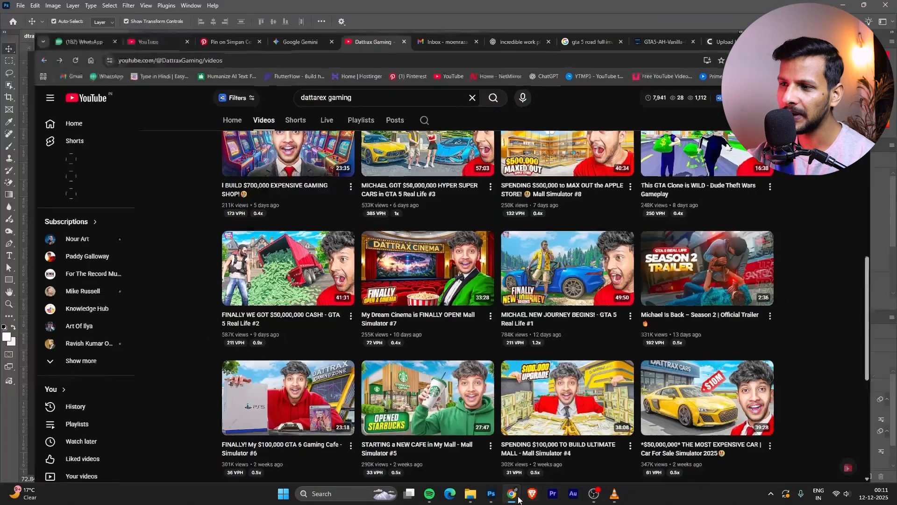
pyautogui.click(320, 243)
pyautogui.scroll(-1, 288, 234)
pyautogui.scroll(2, 213, 340)
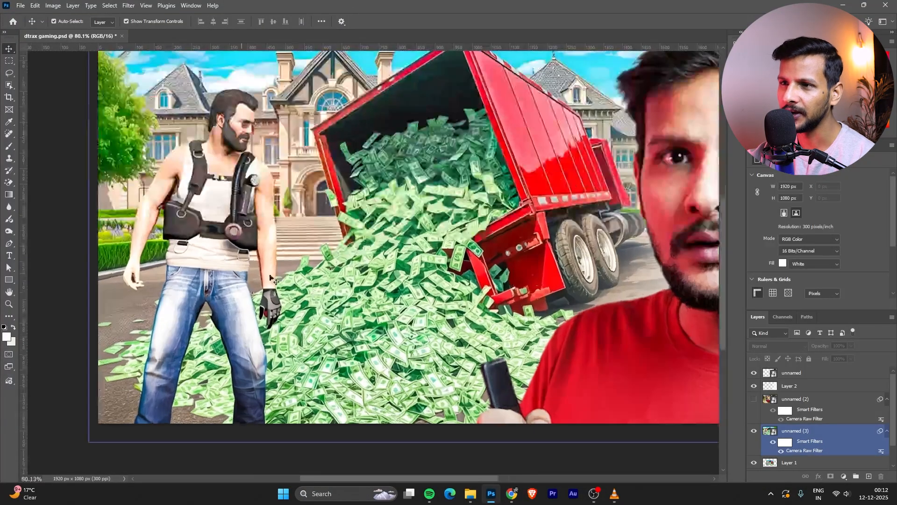
pyautogui.scroll(-1, 243, 256)
pyautogui.scroll(-2, 281, 257)
pyautogui.scroll(1, 326, 356)
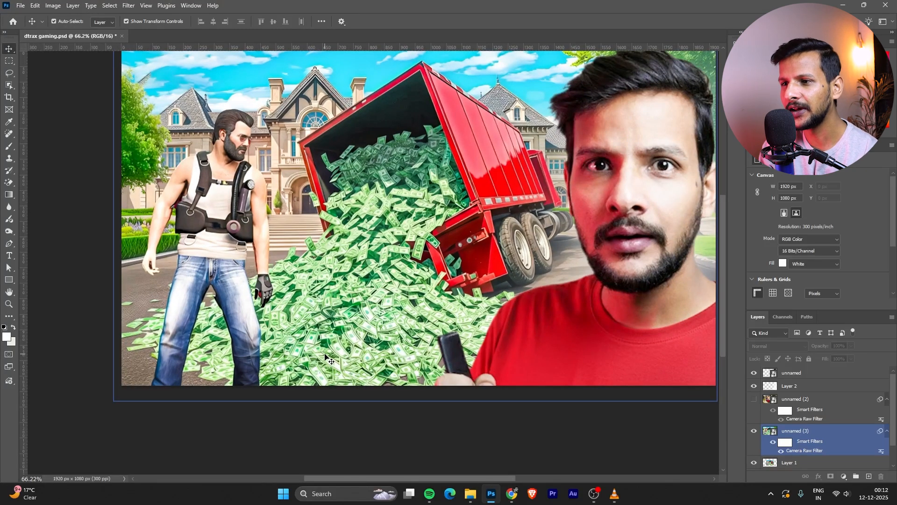
pyautogui.scroll(-3, 212, 295)
pyautogui.scroll(3, 265, 280)
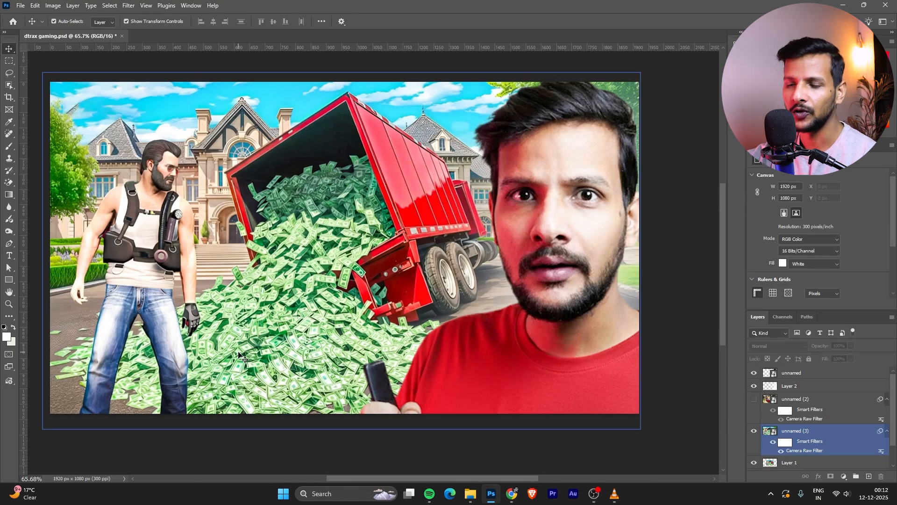
# - Open the Yellow bold.psd text-effect file and the contents of its CHANGE TEXT smart object, declining the text layer update
pyautogui.click(416, 420)
pyautogui.moveTo(470, 494)
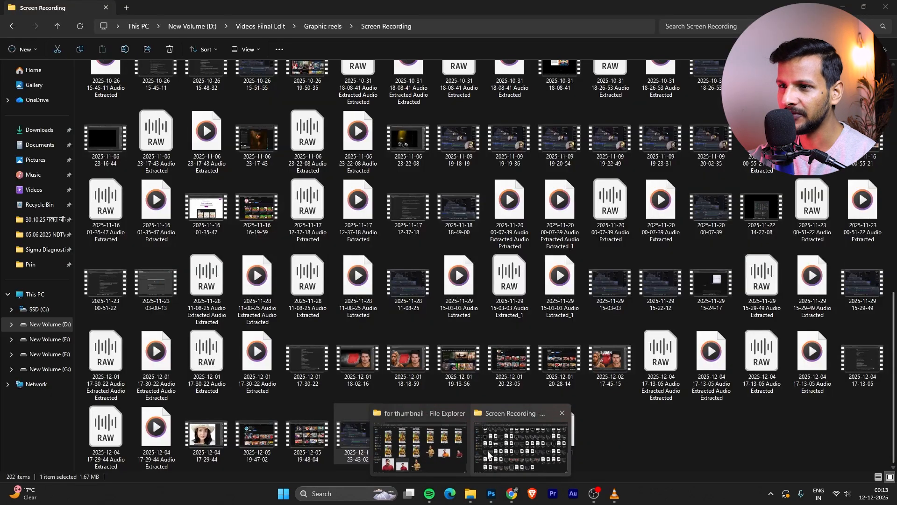
pyautogui.click(497, 452)
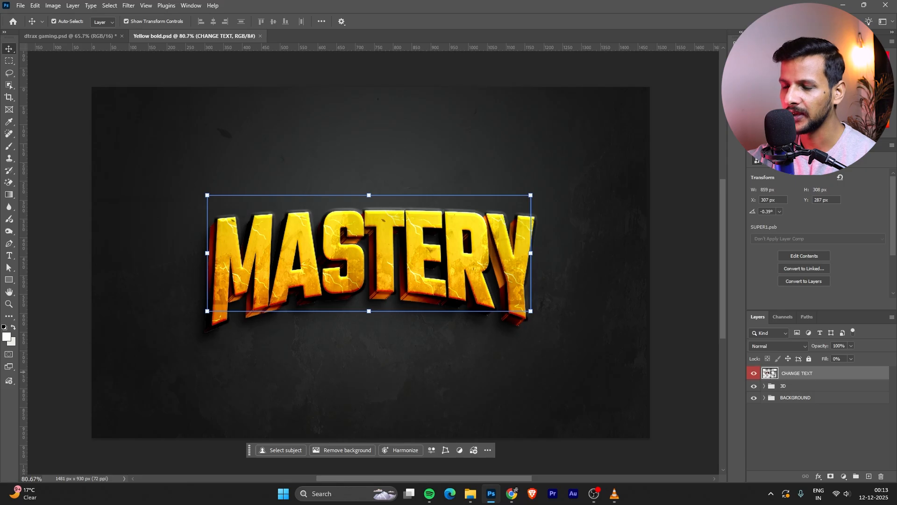
pyautogui.doubleClick(769, 373)
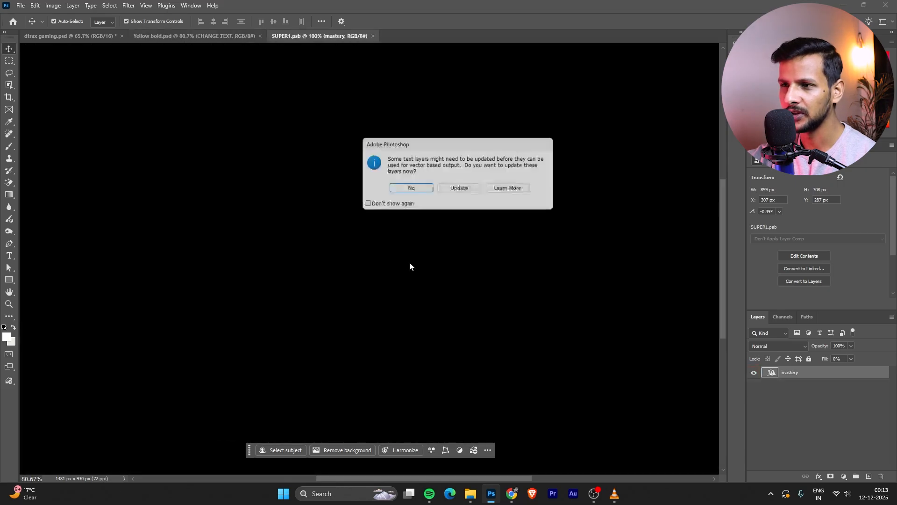
pyautogui.click(417, 190)
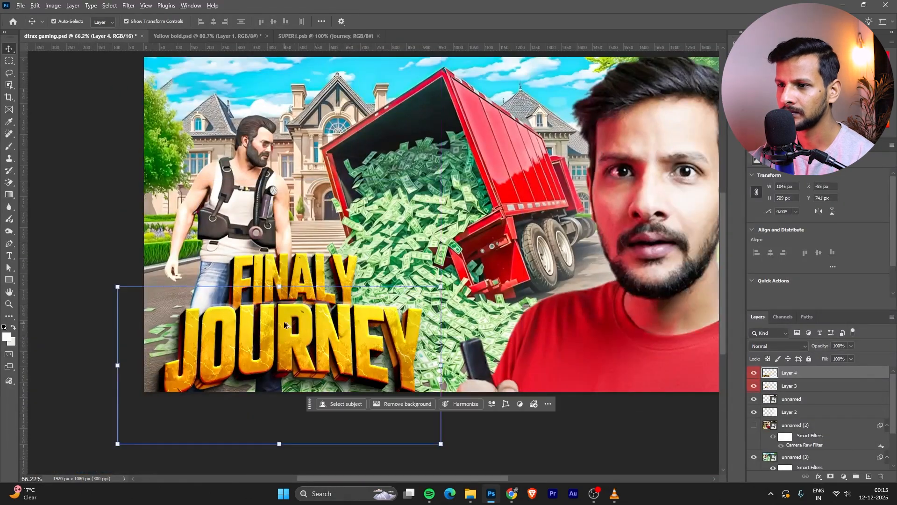
# - Reposition the yellow JOURNEY lettering along the thumbnail's lower edge and scale its layer to about 995 px wide
pyautogui.scroll(5, 386, 281)
pyautogui.moveTo(285, 326); pyautogui.dragTo(337, 319)
pyautogui.scroll(-7, 439, 290)
pyautogui.scroll(5, 433, 327)
pyautogui.scroll(1, 507, 332)
pyautogui.moveTo(500, 340); pyautogui.dragTo(498, 359)
pyautogui.moveTo(358, 337); pyautogui.dragTo(351, 341)
pyautogui.press('Return')
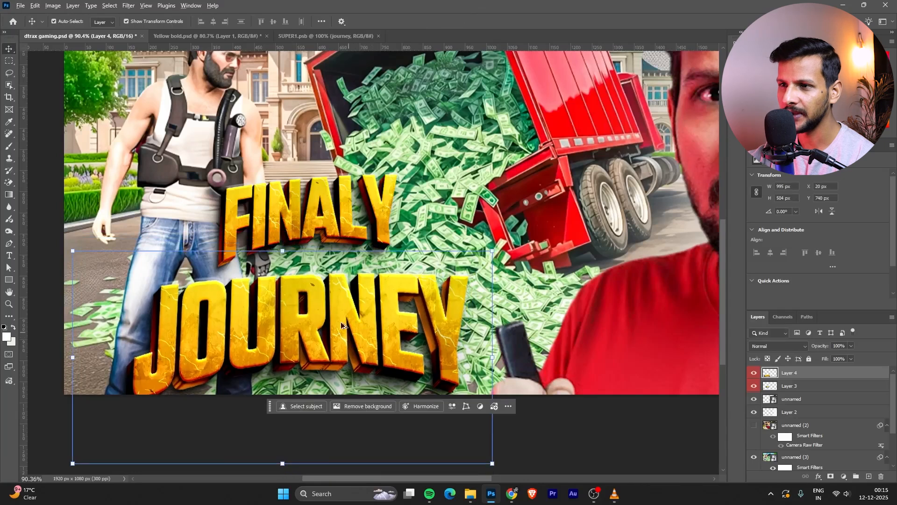
# - Select the yellow FINALY lettering above JOURNEY and hide its layer
pyautogui.scroll(1, 279, 255)
pyautogui.click(274, 237)
pyautogui.scroll(2, 275, 250)
pyautogui.scroll(1, 267, 240)
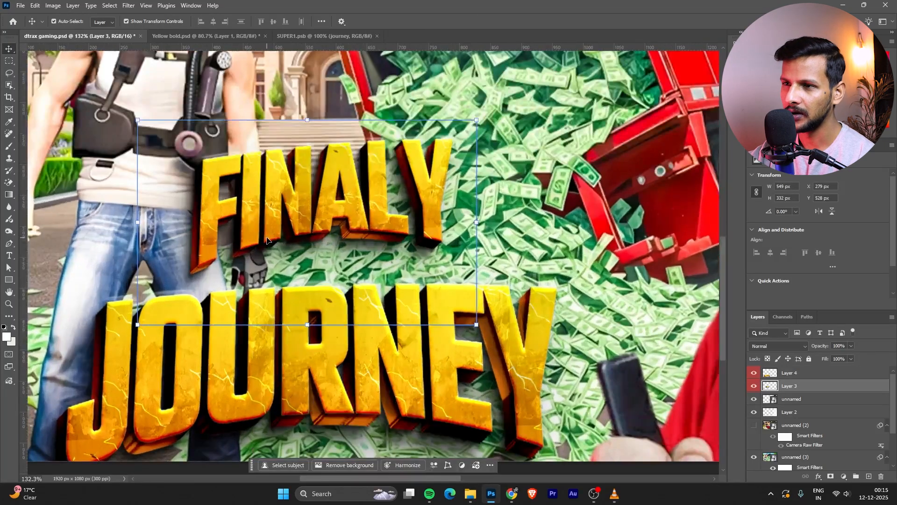
pyautogui.keyDown('shift'); pyautogui.click(288, 293); pyautogui.keyUp('shift')
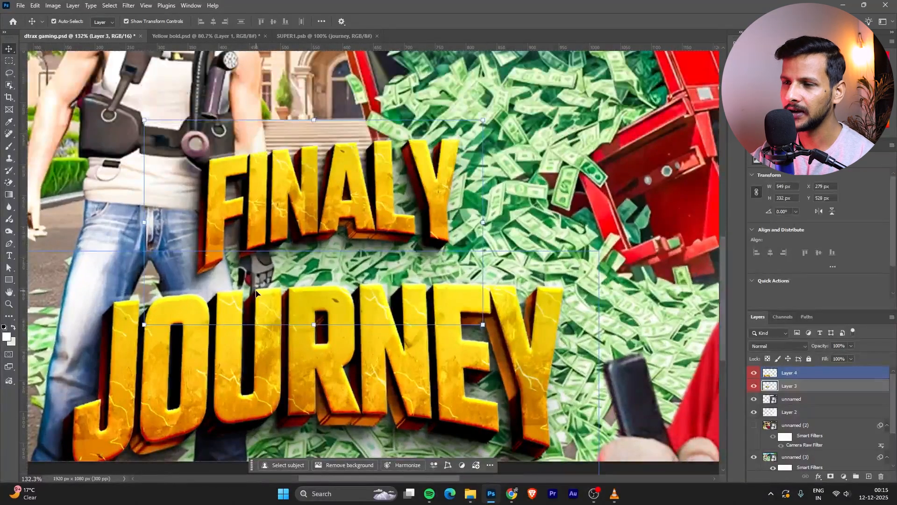
pyautogui.click(755, 386)
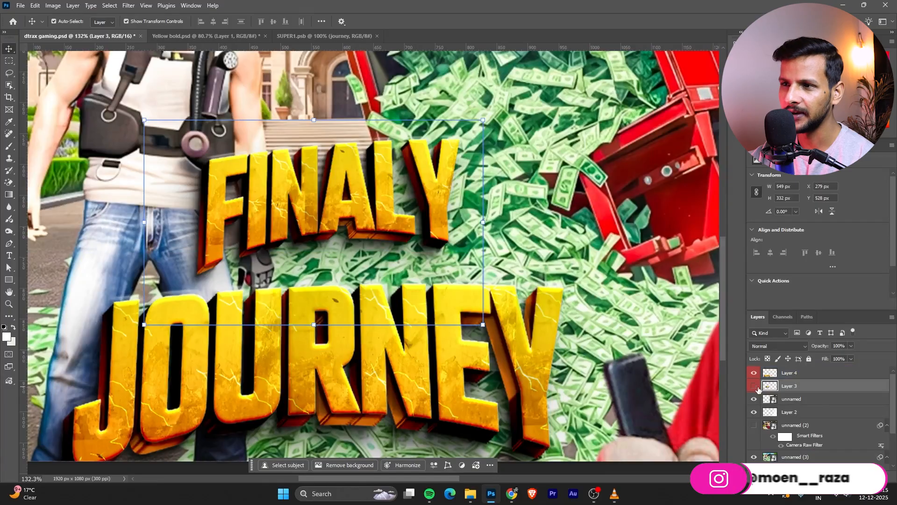
pyautogui.scroll(1, 94, 211)
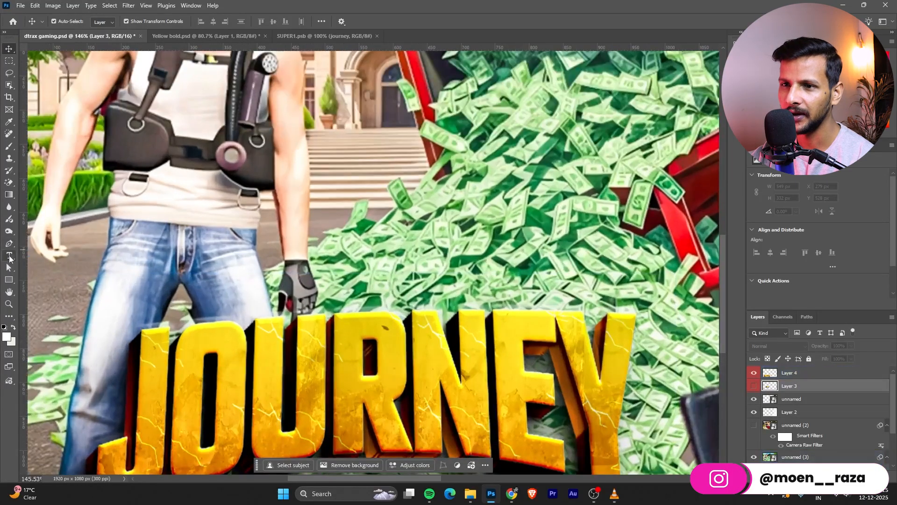
# - Add the text FINALLY in Teko Bold above the JOURNEY lettering and colour it red
pyautogui.click(10, 256)
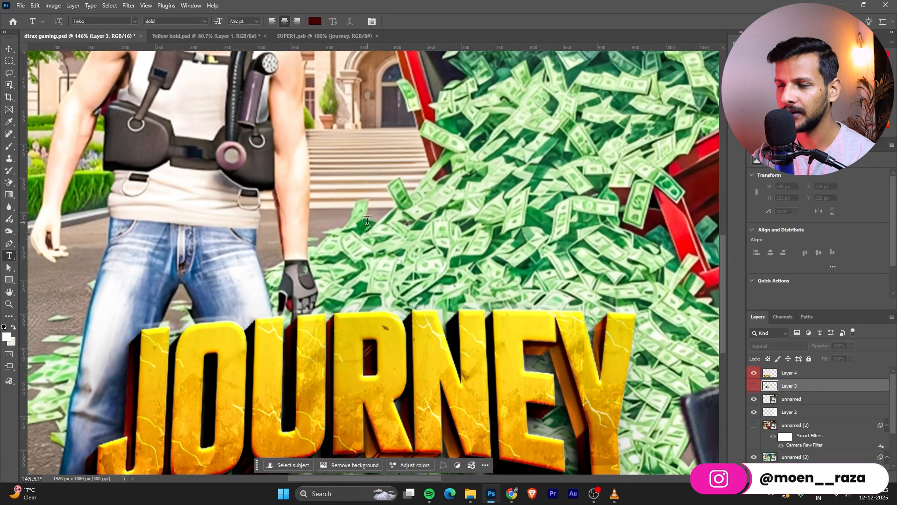
pyautogui.click(367, 221)
pyautogui.write('FINALLY')
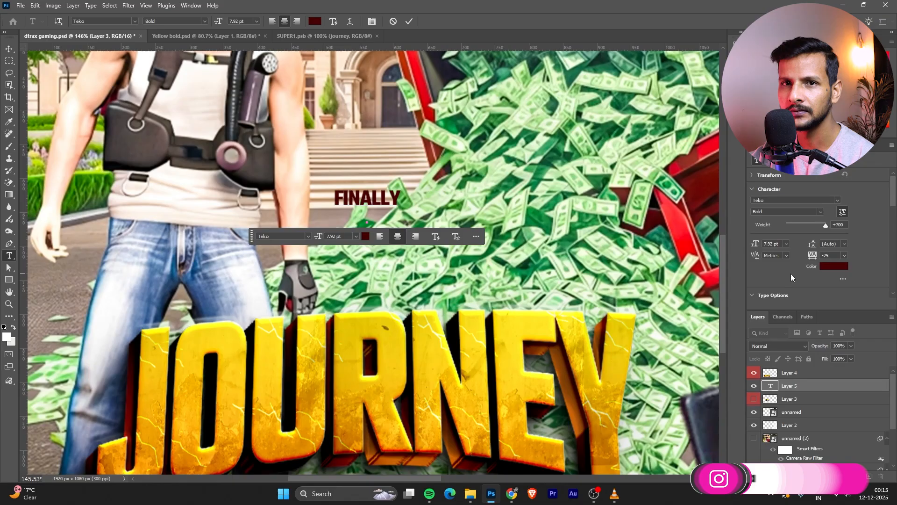
pyautogui.click(835, 266)
pyautogui.click(755, 248)
pyautogui.click(841, 259)
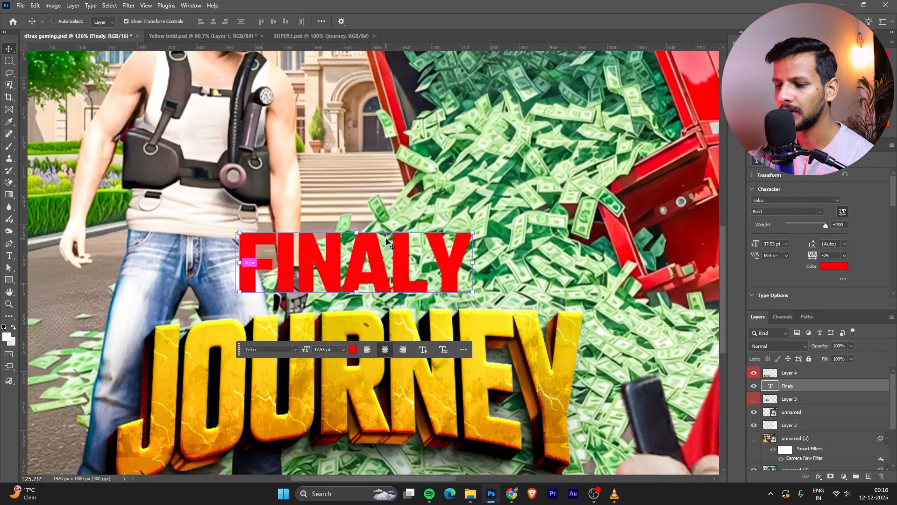
# - Warp the red FINALY text into an arched shape above JOURNEY, trying the Arc and Bulge warp styles
pyautogui.hotkey('ctrl', 't')
pyautogui.rightClick(369, 248)
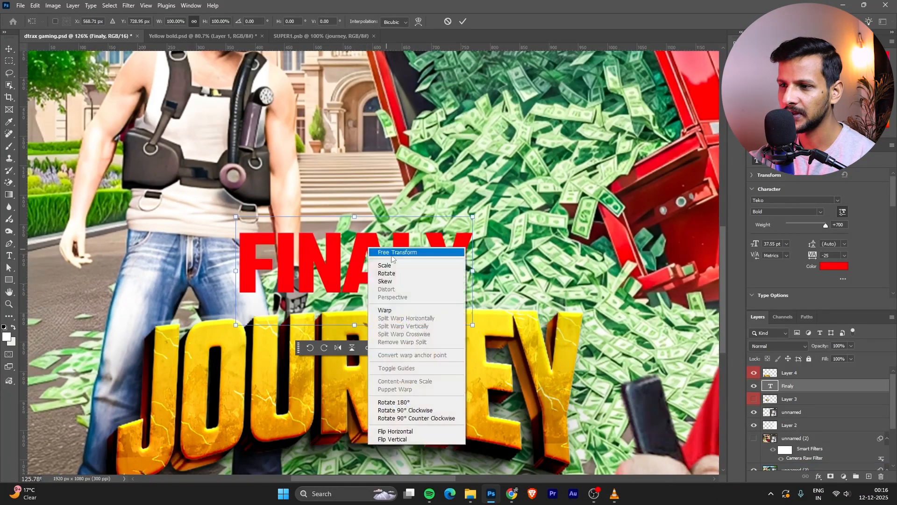
pyautogui.click(390, 309)
pyautogui.click(223, 21)
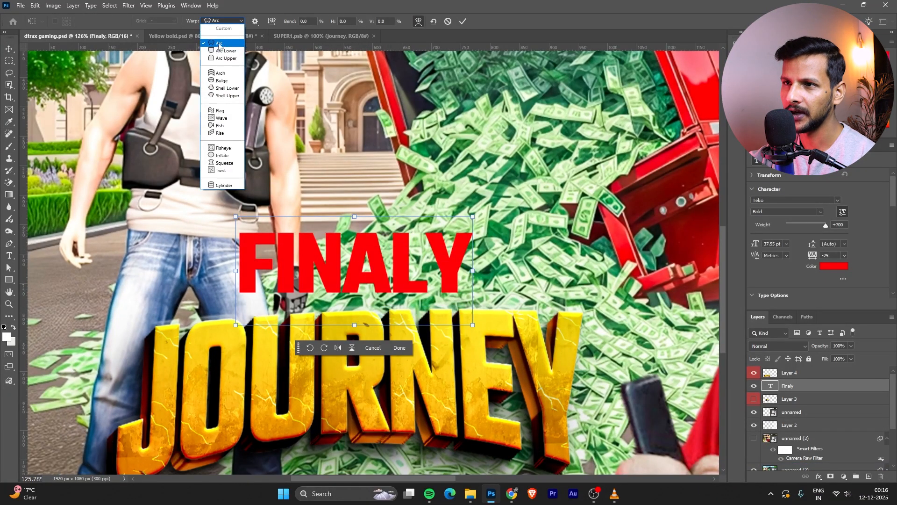
pyautogui.click(219, 43)
pyautogui.click(218, 23)
pyautogui.click(224, 43)
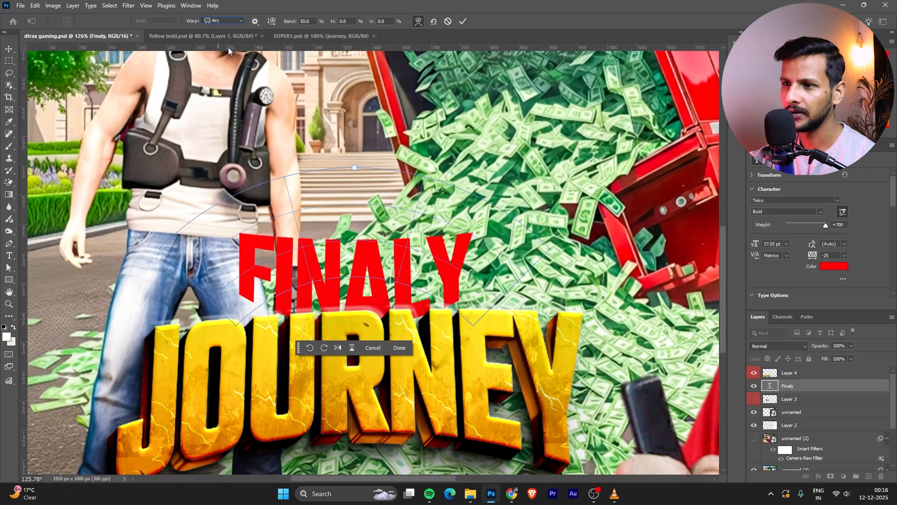
pyautogui.moveTo(354, 168); pyautogui.dragTo(354, 199)
pyautogui.click(223, 20)
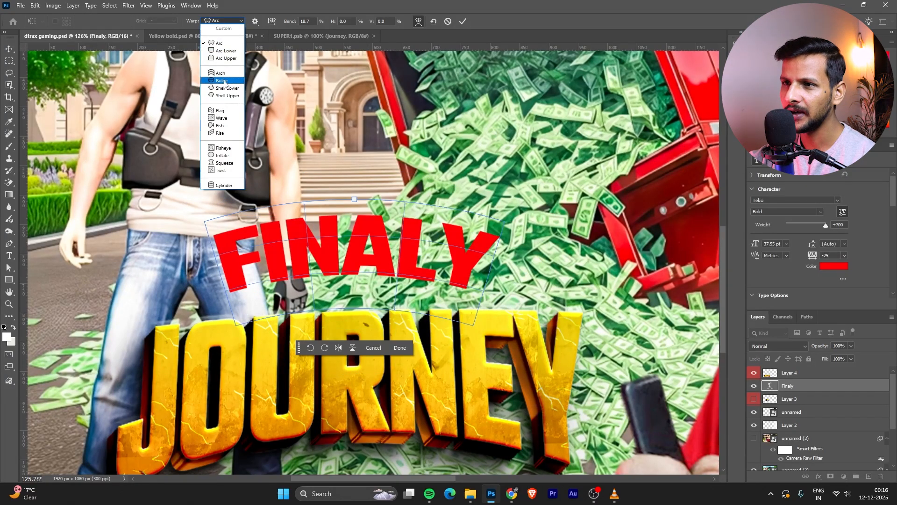
pyautogui.click(223, 81)
pyautogui.click(220, 20)
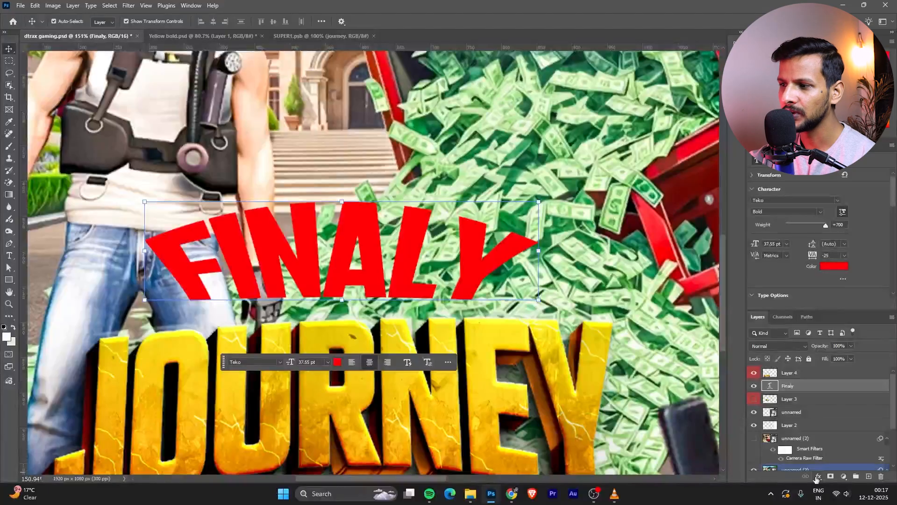
# - Add a black drop shadow and a white stroke to the red FINALY text
pyautogui.click(818, 477)
pyautogui.click(829, 471)
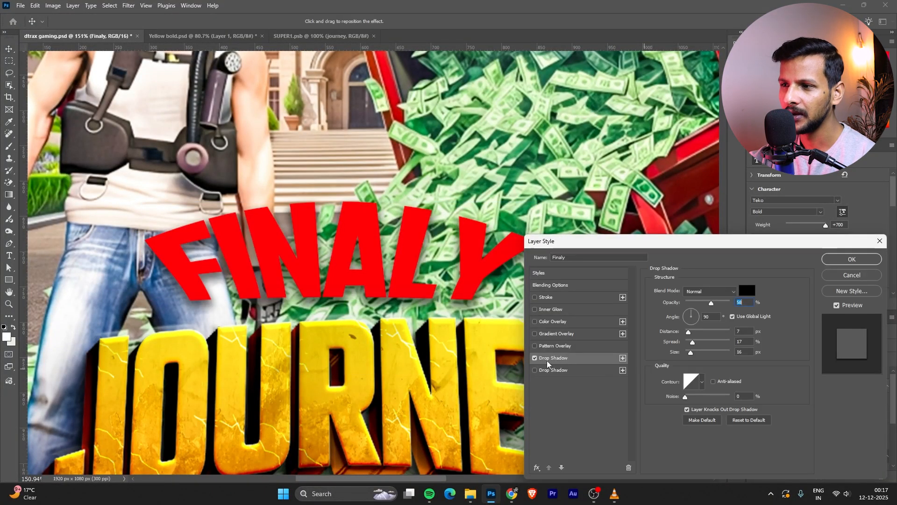
pyautogui.click(535, 297)
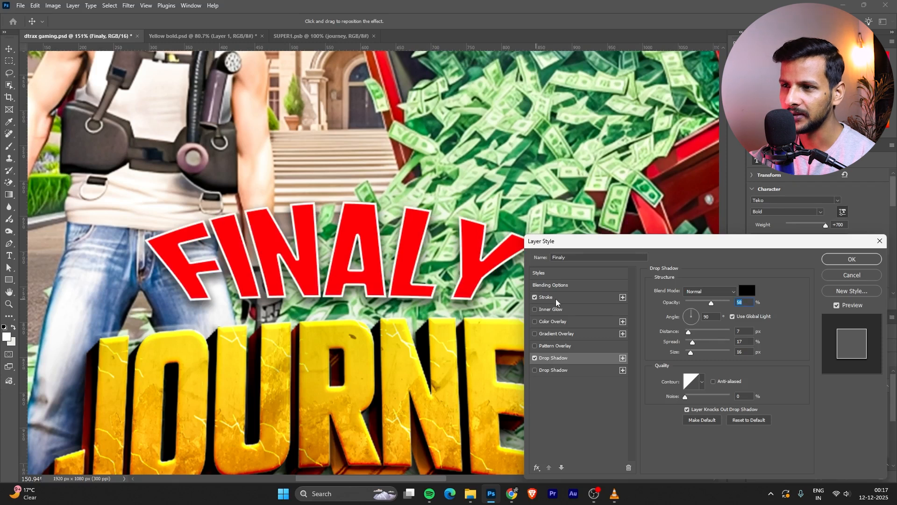
pyautogui.click(551, 297)
pyautogui.click(696, 301)
pyautogui.click(694, 310)
# - Increase the drop shadow's opacity on the FINALY text and add a Bevel & Emboss effect
pyautogui.click(554, 358)
pyautogui.moveTo(711, 303); pyautogui.dragTo(731, 303)
pyautogui.click(551, 285)
pyautogui.click(551, 297)
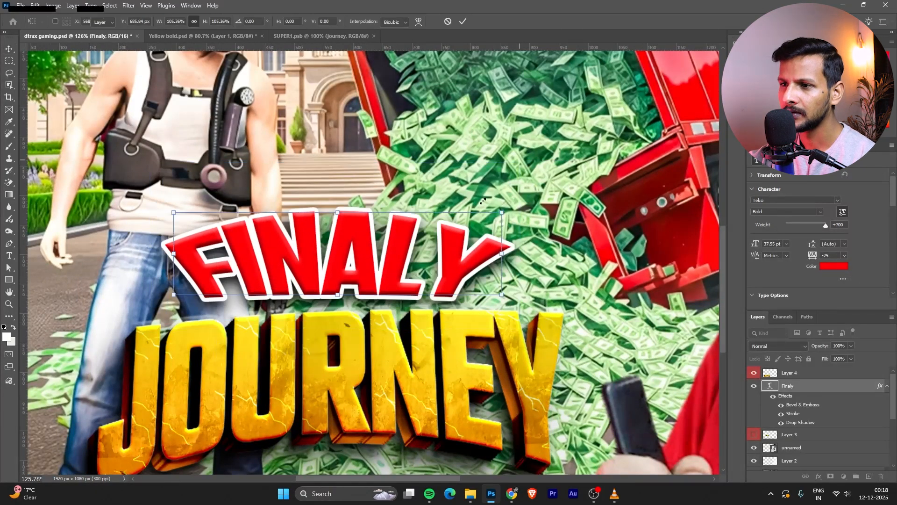
# - Scale the FINALY text to about 105%, reposition it together with JOURNEY over the character's legs, and save the document
pyautogui.press('Return')
pyautogui.scroll(-3, 327, 310)
pyautogui.scroll(2, 327, 310)
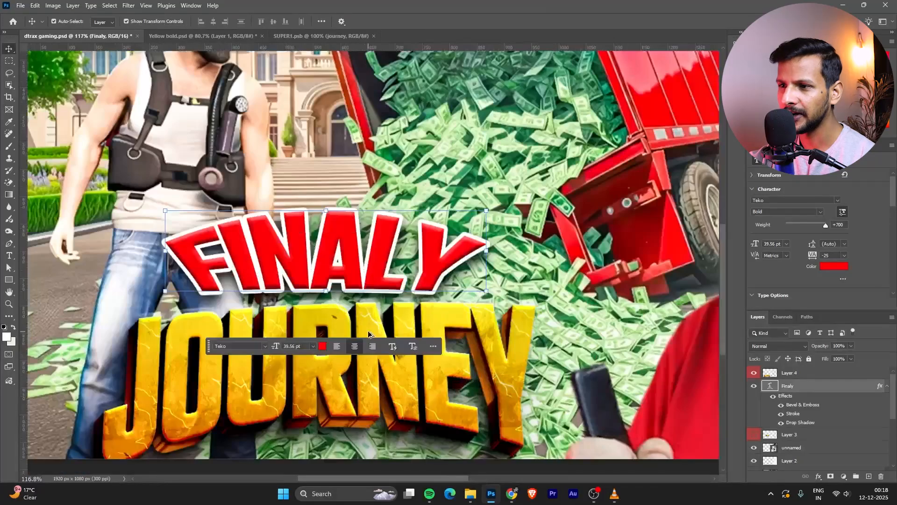
pyautogui.scroll(-4, 434, 324)
pyautogui.moveTo(370, 344); pyautogui.dragTo(383, 335)
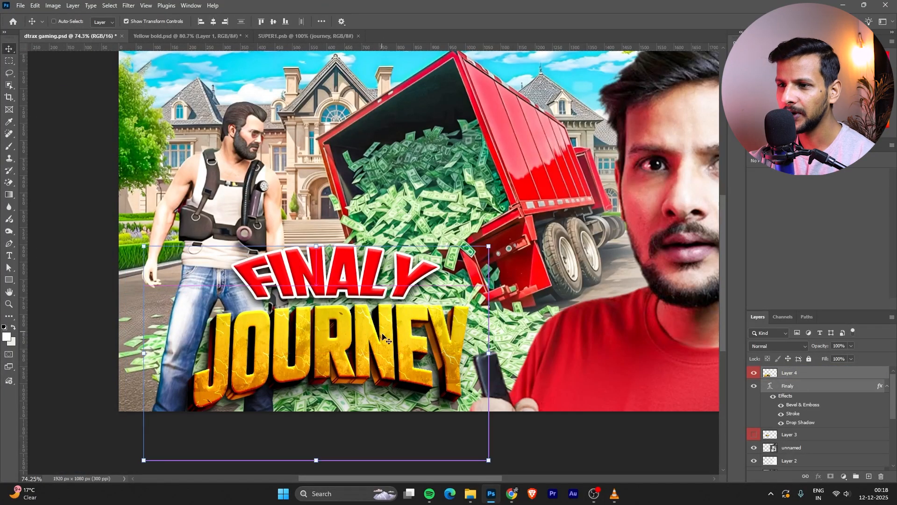
pyautogui.scroll(3, 304, 373)
pyautogui.hotkey('ctrl', 's')
# - Create a new layer above the FINALY text and set up the Brush tool with black (000000) as foreground colour
pyautogui.click(803, 413)
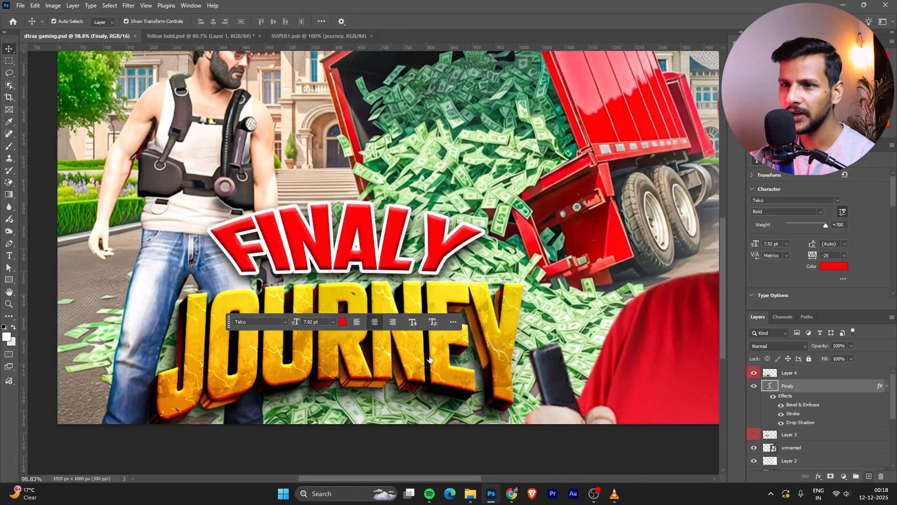
pyautogui.click(870, 477)
pyautogui.click(9, 146)
pyautogui.scroll(-3, 263, 365)
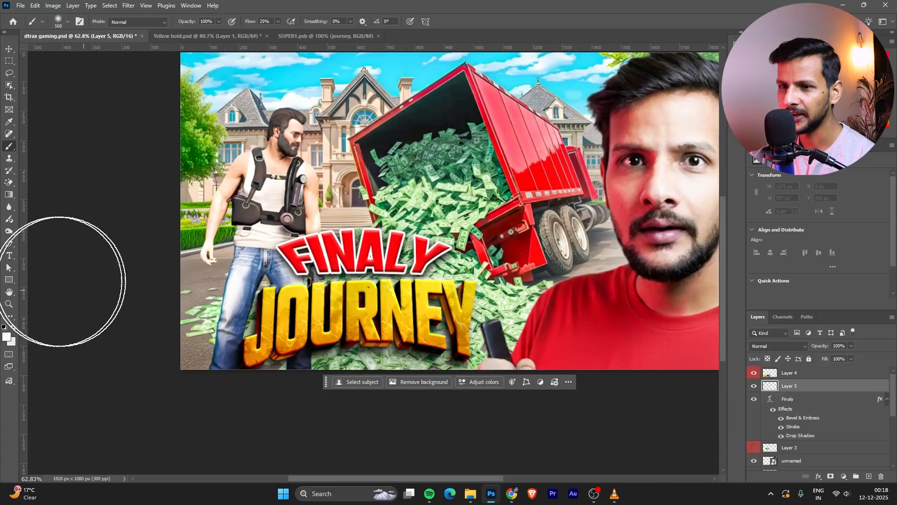
pyautogui.click(6, 336)
pyautogui.write('000000')
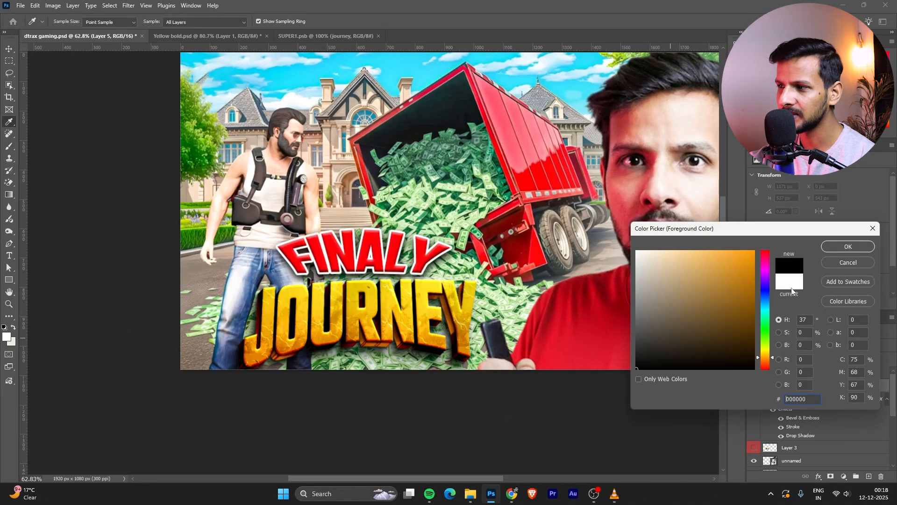
pyautogui.click(847, 246)
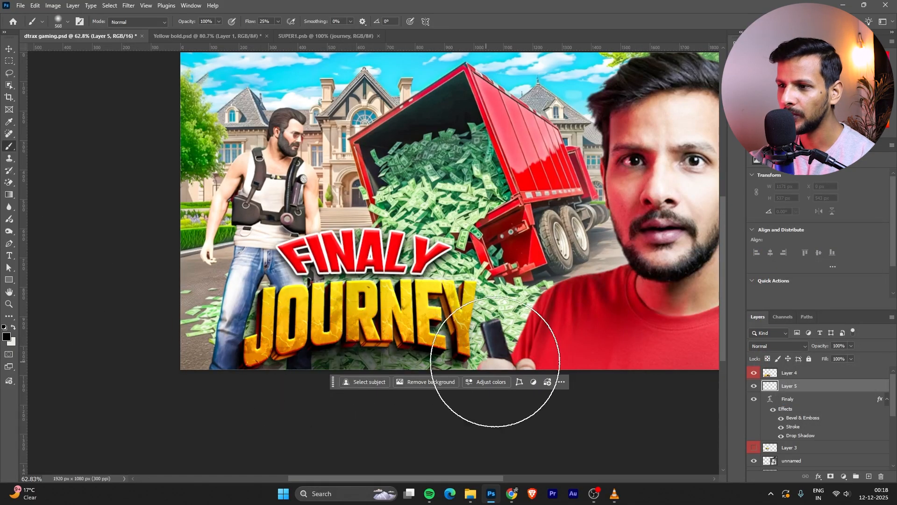
# - Undo the first brush stroke, paint a soft black shadow behind the JOURNEY lettering, and save the document
pyautogui.hotkey('ctrl', 'z')
pyautogui.moveTo(405, 354)
pyautogui.mouseDown()
pyautogui.moveTo(311, 357)
pyautogui.moveTo(350, 323)
pyautogui.moveTo(305, 333)
pyautogui.mouseUp()
pyautogui.scroll(5, 351, 327)
pyautogui.click(365, 346)
pyautogui.press('v')
pyautogui.hotkey('ctrl', 's')
# - Restack the lettering layers so the red FINALY text sits above the black shadow, and save the document
pyautogui.hotkey('ctrl', 't')
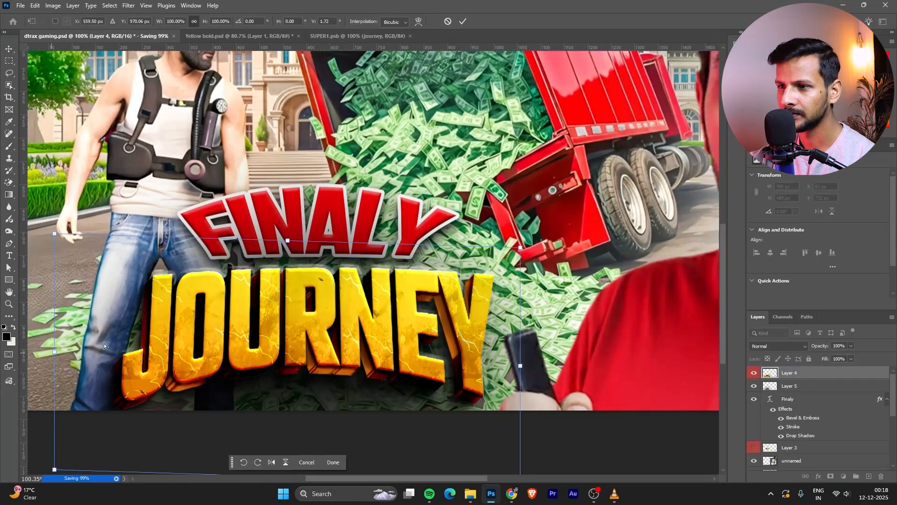
pyautogui.press('Escape')
pyautogui.hotkey('ctrl', '[')
pyautogui.hotkey('ctrl', 's')
pyautogui.press('Return')
# - Nudge the JOURNEY and FINALY words vertically to even out their spacing near the canvas's lower edge
pyautogui.moveTo(329, 308); pyautogui.dragTo(330, 317)
pyautogui.moveTo(319, 223); pyautogui.dragTo(319, 233)
pyautogui.scroll(-2, 309, 283)
pyautogui.moveTo(389, 307); pyautogui.dragTo(389, 315)
pyautogui.scroll(-3, 309, 302)
pyautogui.moveTo(396, 232); pyautogui.dragTo(396, 218)
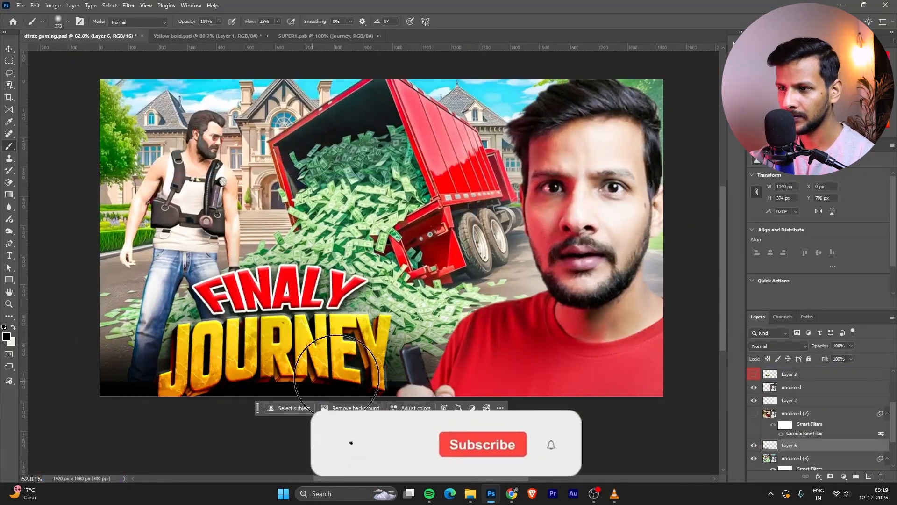
# - Extend the black shading along the thumbnail's lower edge and put that shading layer into Free Transform
pyautogui.scroll(3, 287, 356)
pyautogui.hotkey('ctrl', 't')
pyautogui.scroll(2, 212, 281)
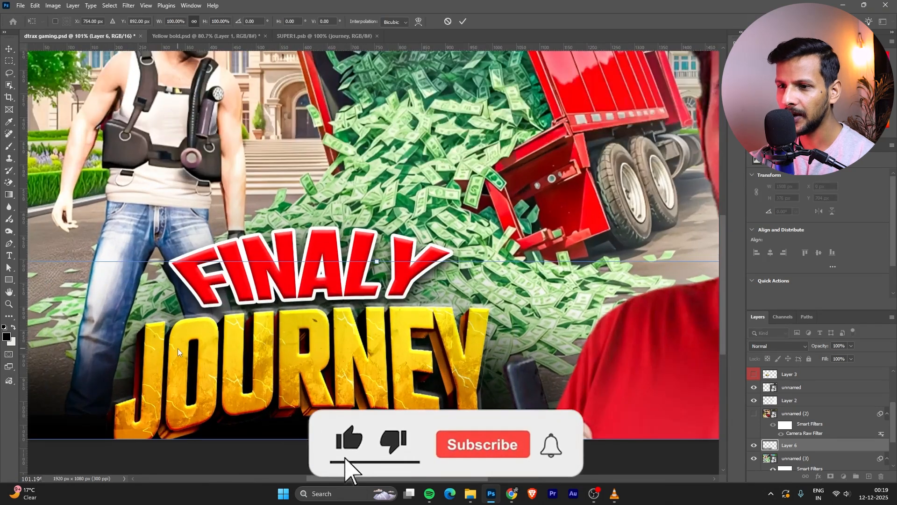
# - Switch to the browser and search in a new tab for a "new" tag graphic
pyautogui.click(513, 497)
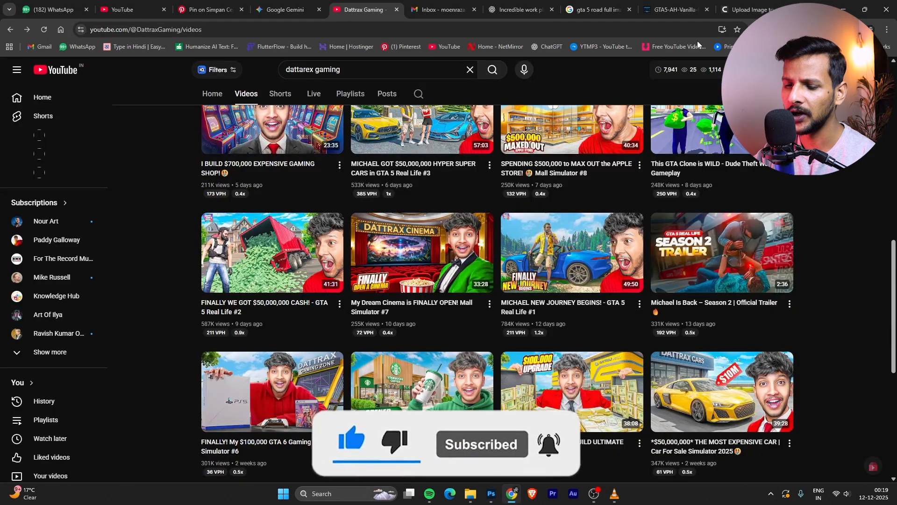
pyautogui.hotkey('ctrl', 't')
pyautogui.write('new t')
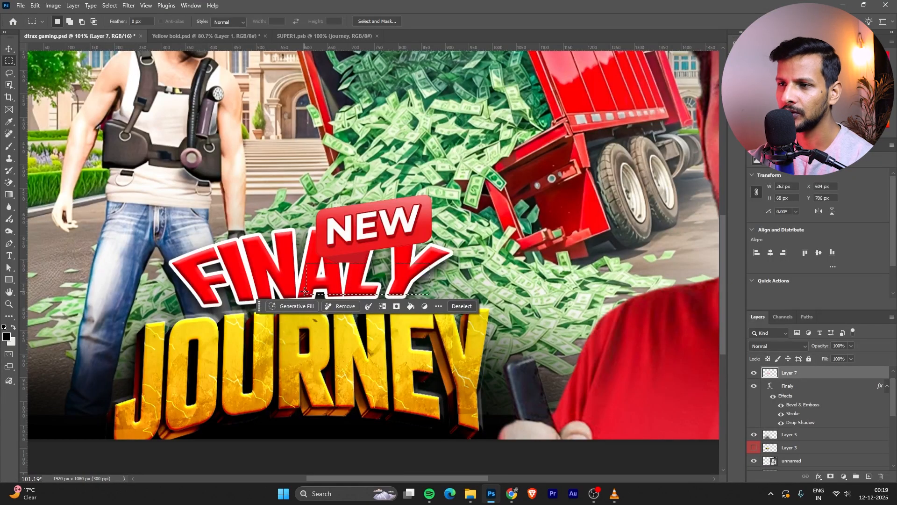
# - Clear the marquee selection in Photoshop and move the red NEW badge beside the title, over the character's leg
pyautogui.click(305, 291)
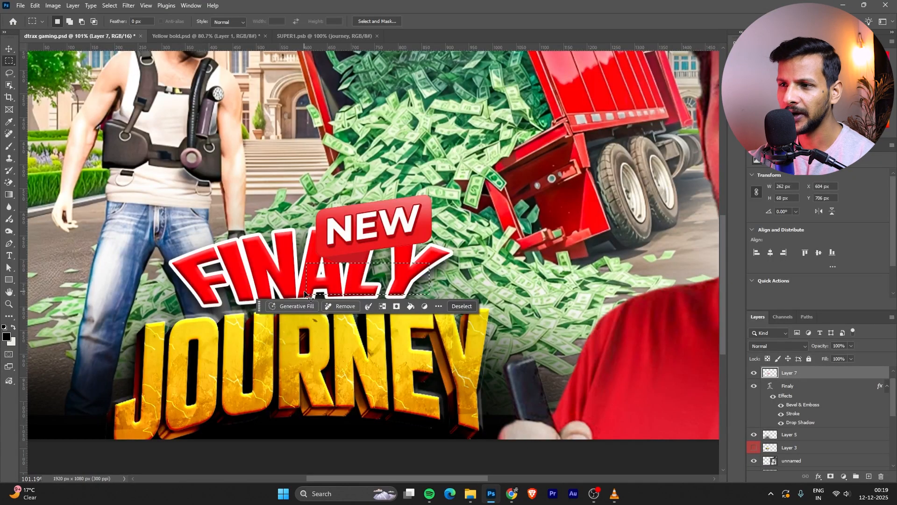
pyautogui.click(7, 47)
pyautogui.moveTo(391, 224); pyautogui.dragTo(131, 305)
pyautogui.scroll(8, 69, 334)
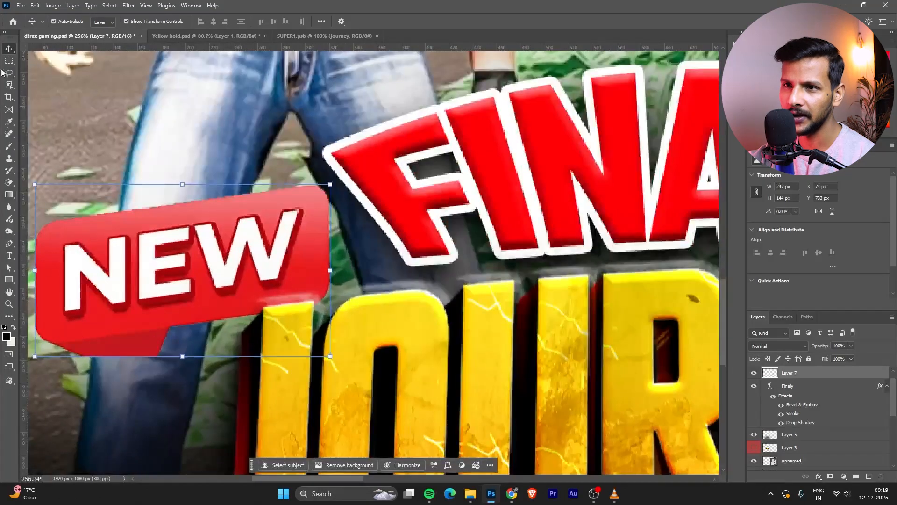
# - Select the pointed tail beneath the NEW badge with the Polygonal Lasso, delete it, and clear the selection
pyautogui.moveTo(10, 73); pyautogui.dragTo(36, 89)
pyautogui.press('shift')
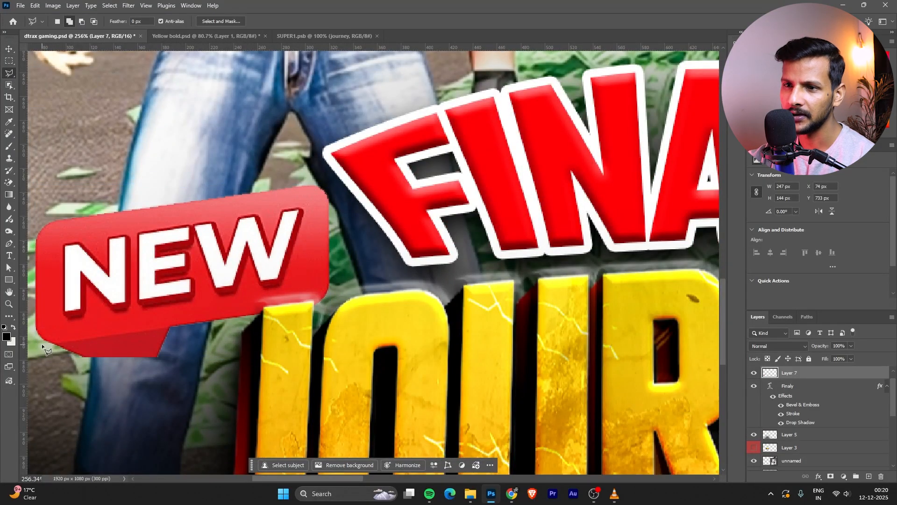
pyautogui.click(42, 343)
pyautogui.click(179, 324)
pyautogui.click(186, 395)
pyautogui.click(55, 399)
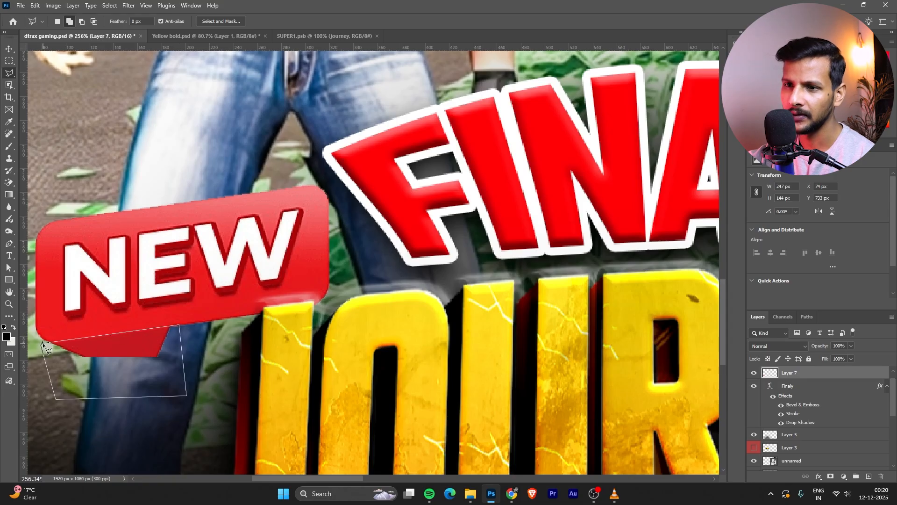
pyautogui.click(42, 342)
pyautogui.press('Delete')
pyautogui.hotkey('ctrl', 'd')
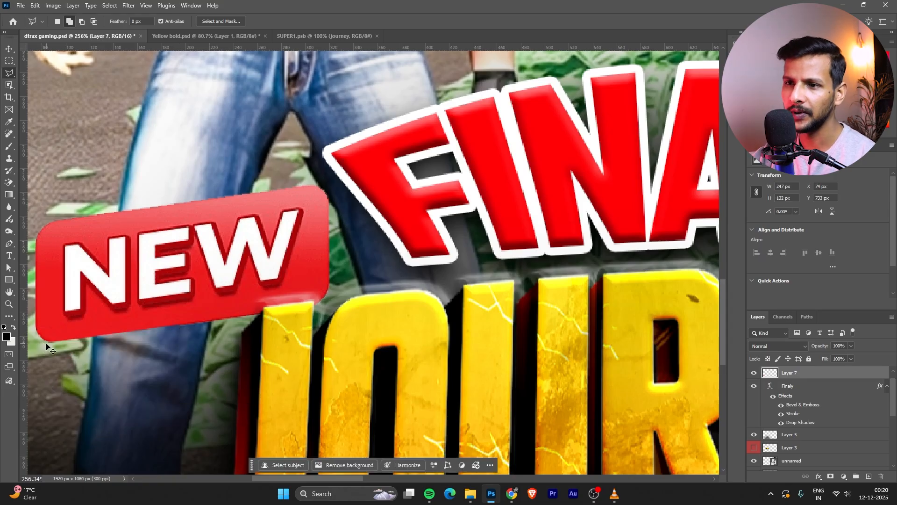
# - Scale the NEW badge to 67%, tilt it about -13.5°, and place it beside the start of the JOURNEY title
pyautogui.click(9, 49)
pyautogui.scroll(-3, 319, 319)
pyautogui.moveTo(328, 215); pyautogui.dragTo(289, 214)
pyautogui.moveTo(188, 308); pyautogui.dragTo(235, 318)
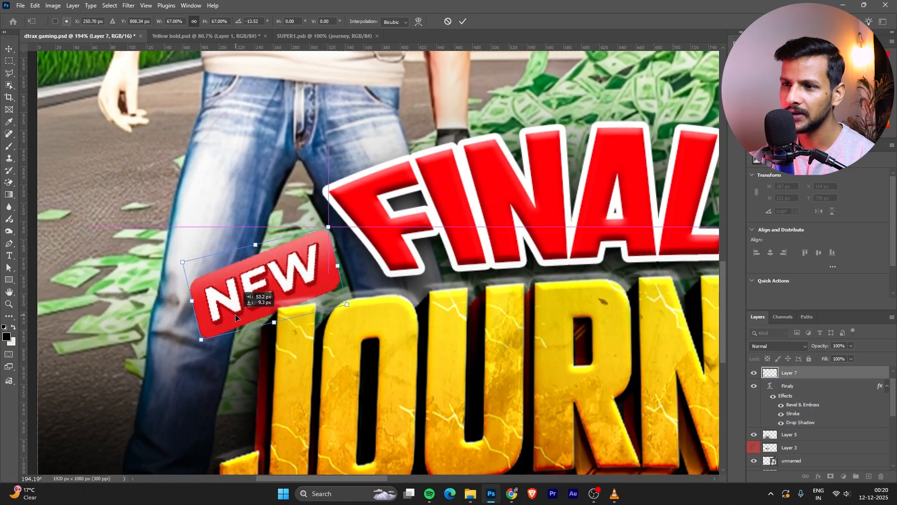
pyautogui.press('Return')
# - Move the NEW badge's layer above the JOURNEY layer, fit the canvas in view, and save the document
pyautogui.moveTo(789, 373)
pyautogui.mouseDown()
pyautogui.moveTo(790, 358)
pyautogui.moveTo(789, 368)
pyautogui.mouseUp()
pyautogui.hotkey('ctrl', '0')
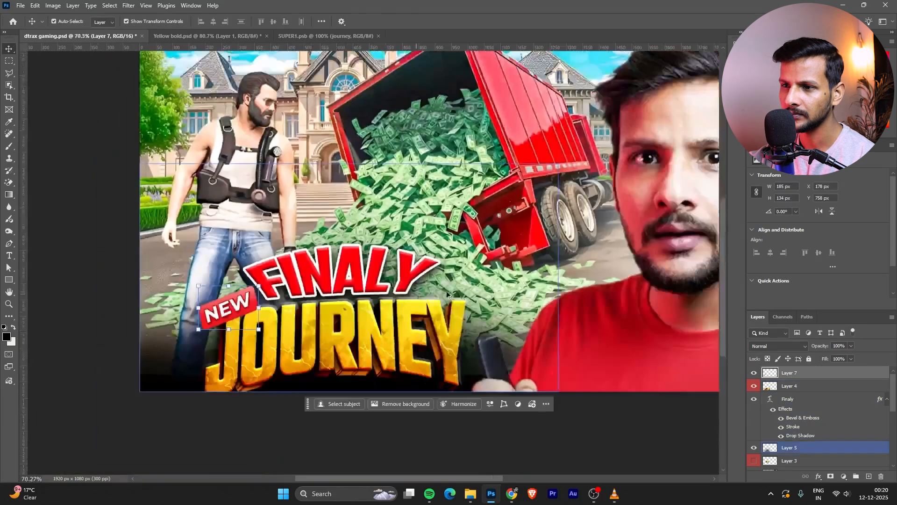
pyautogui.hotkey('ctrl', 's')
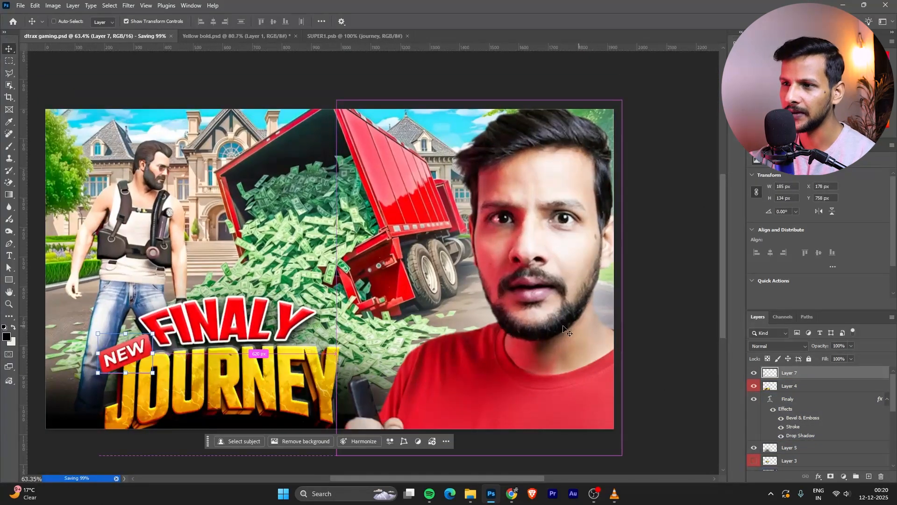
pyautogui.scroll(-1, 314, 257)
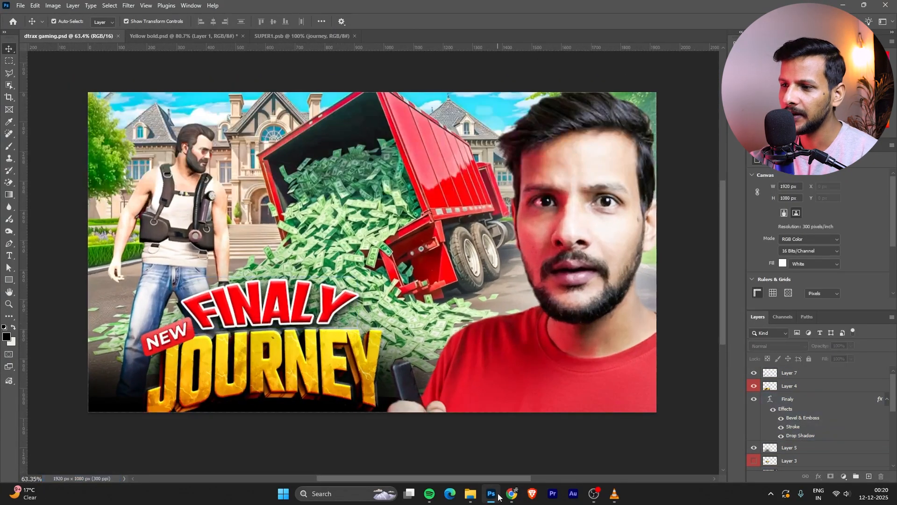
# - Switch to the browser and look over the reference thumbnails on the Dattrax Gaming YouTube channel's videos page
pyautogui.click(512, 494)
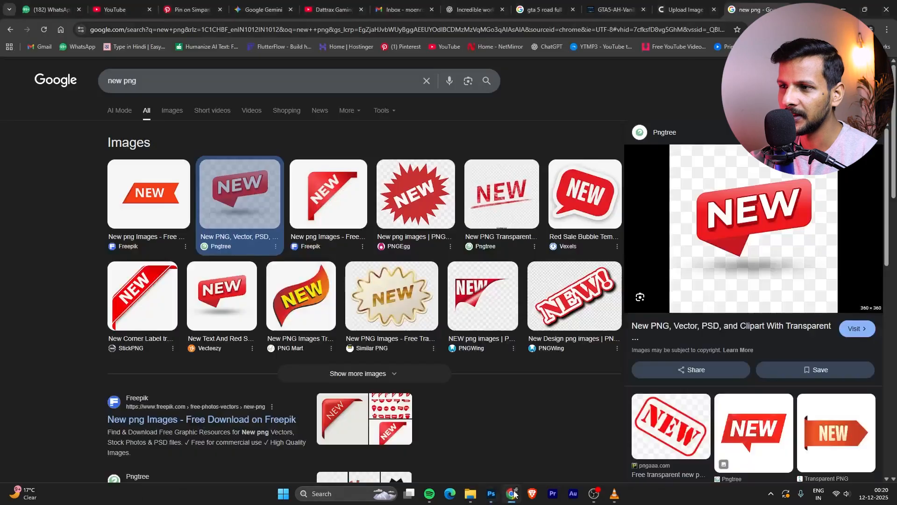
pyautogui.click(333, 10)
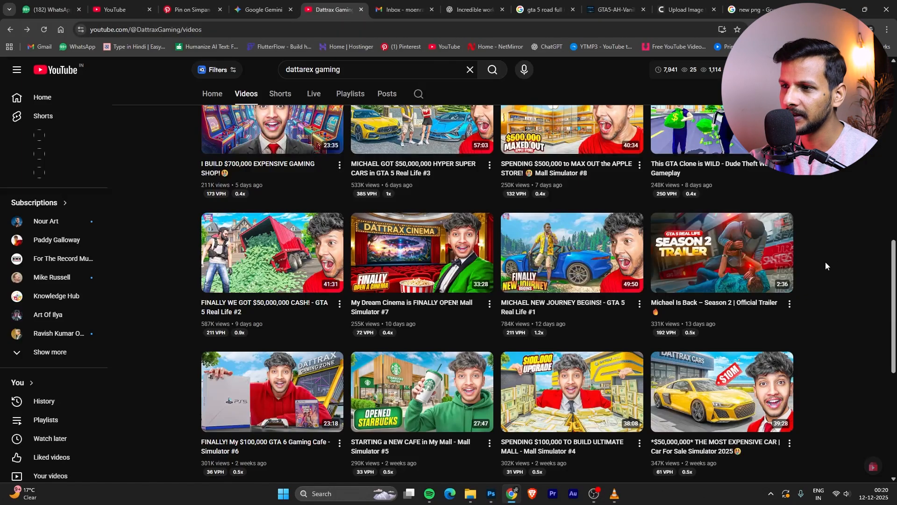
pyautogui.scroll(1, 860, 271)
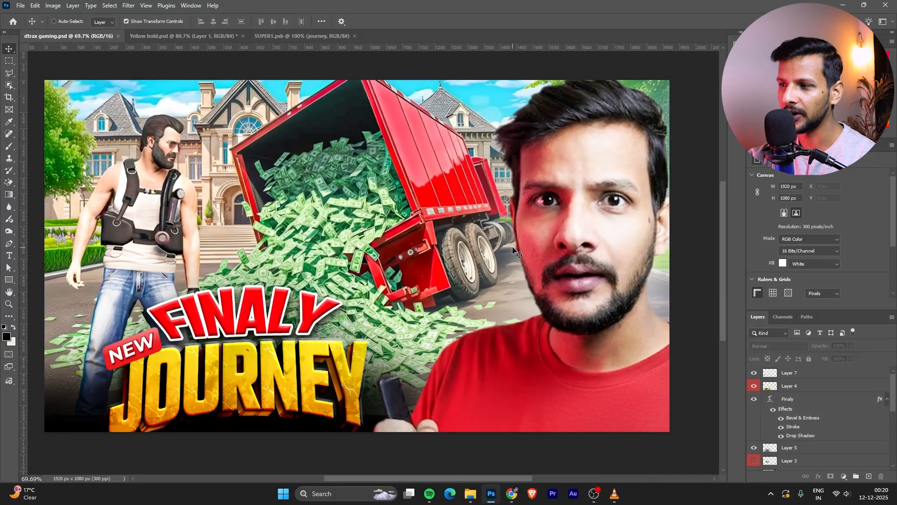
# - Stamp all visible layers into a new layer at the top of the stack and open it in the Camera Raw Filter
pyautogui.hotkey('ctrl', 'alt', 'shift', 'e')
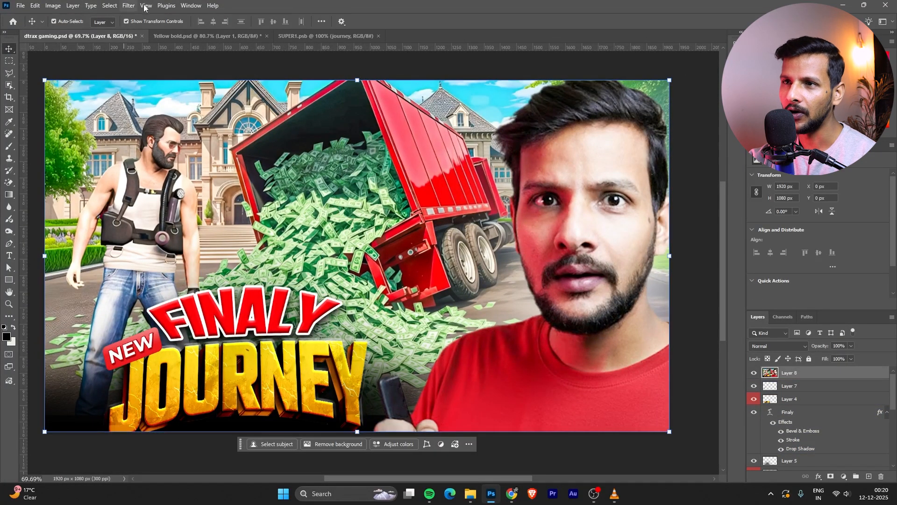
pyautogui.click(129, 5)
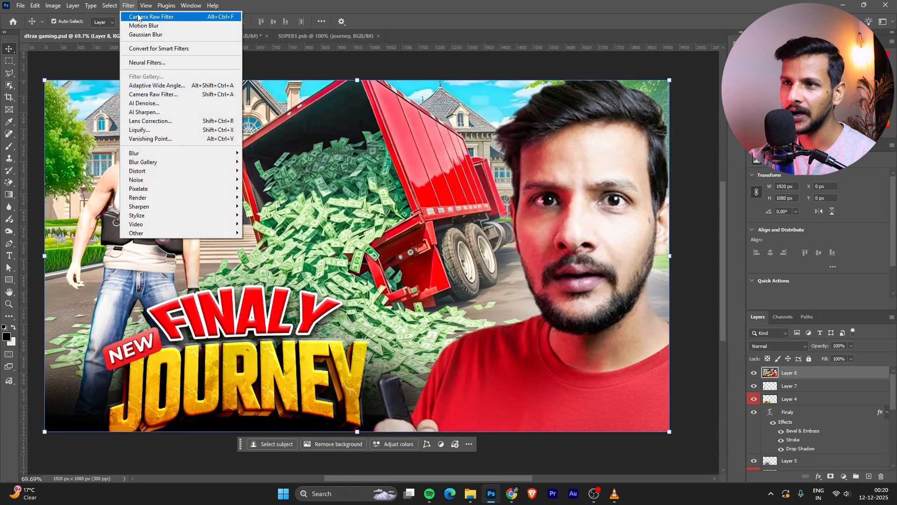
pyautogui.click(148, 94)
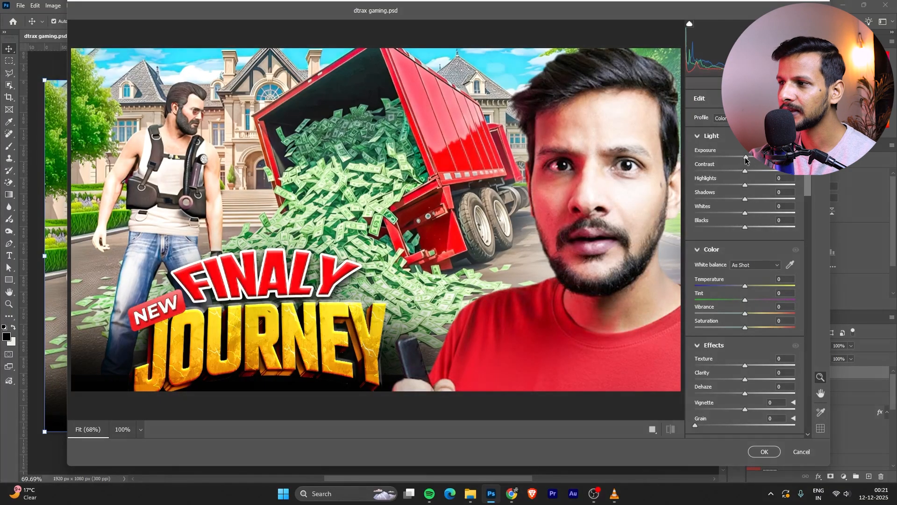
# - Apply highlights +8, shadows -7, whites +3, blacks +2, temperature +3, tint +5, vibrance +7, saturation +5, texture +5, clarity +4, dehaze +5, vignette -5
pyautogui.moveTo(745, 173); pyautogui.dragTo(747, 174)
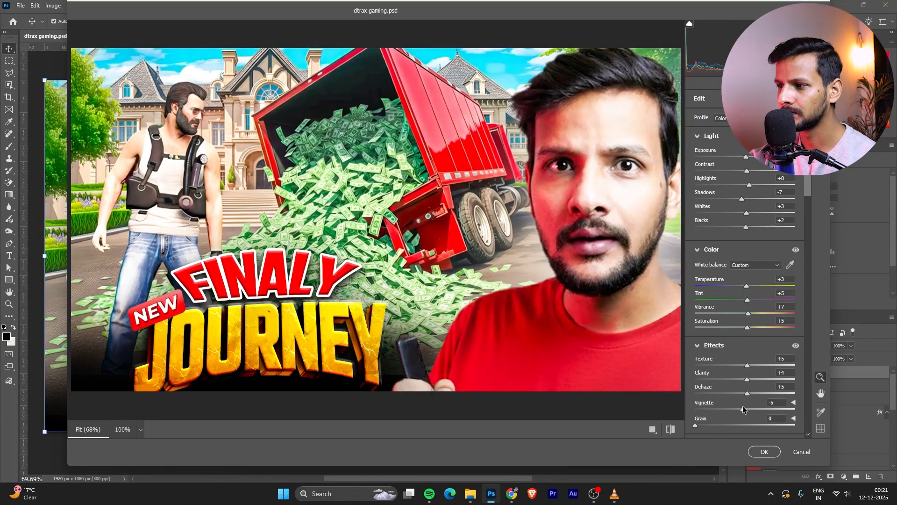
pyautogui.click(765, 452)
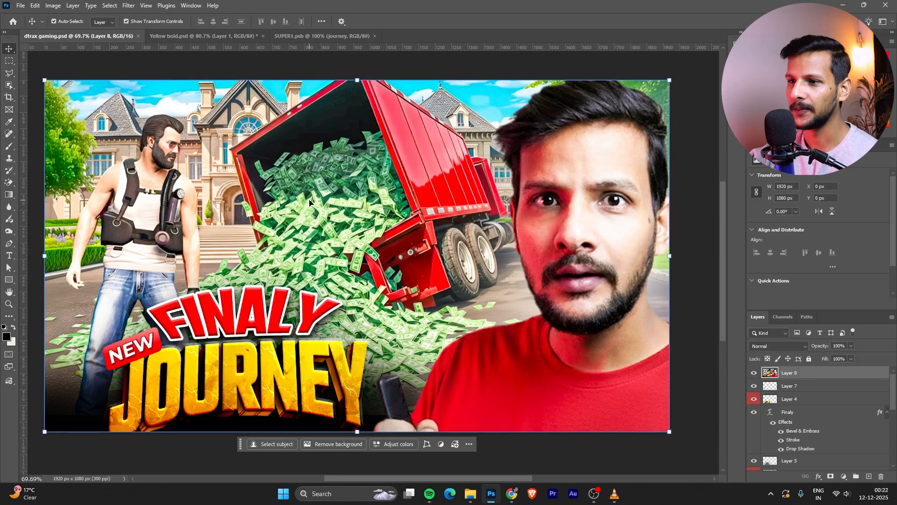
pyautogui.scroll(1, 250, 225)
pyautogui.scroll(-1, 250, 224)
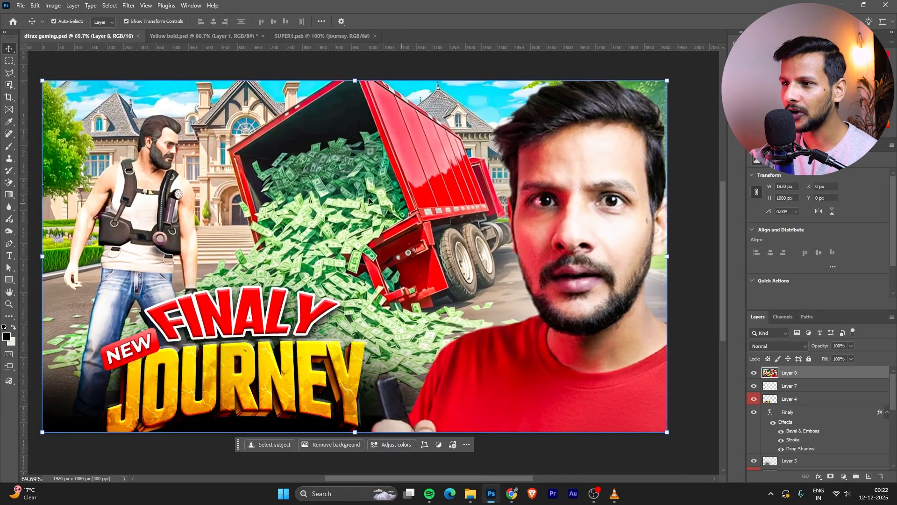
# - Add a Color Balance adjustment layer above the stamped thumbnail layer
pyautogui.click(817, 397)
pyautogui.click(844, 477)
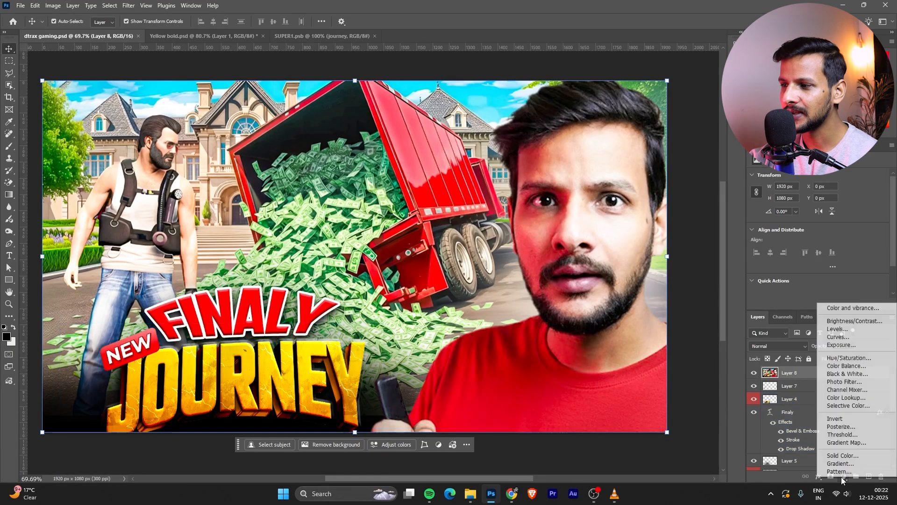
pyautogui.click(847, 367)
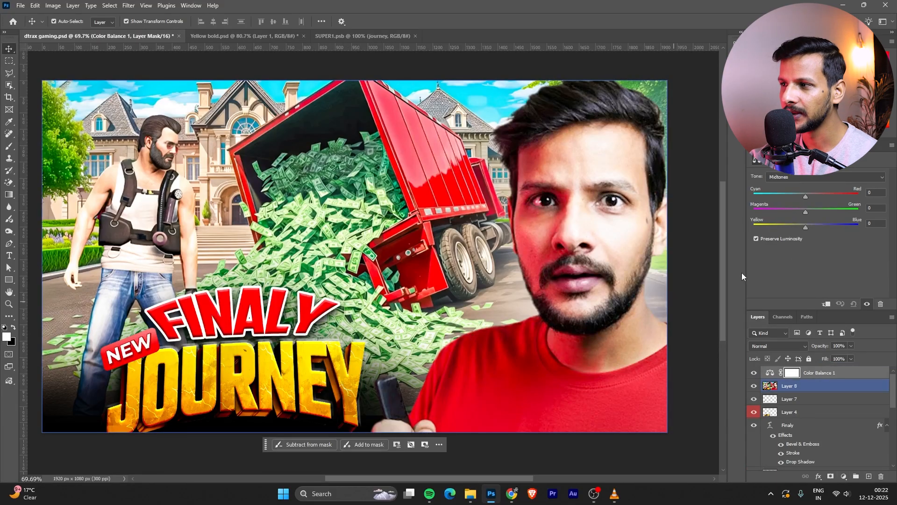
# - Try midtone Color Balance values of Cyan–Red +21 and Magenta–Green -15, and invert the adjustment's mask to compare
pyautogui.moveTo(803, 196); pyautogui.dragTo(800, 215)
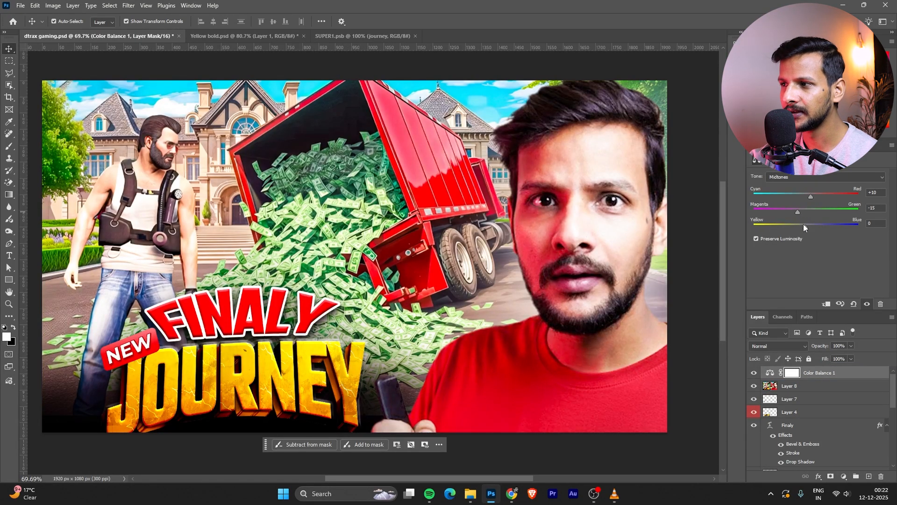
pyautogui.moveTo(812, 196); pyautogui.dragTo(817, 197)
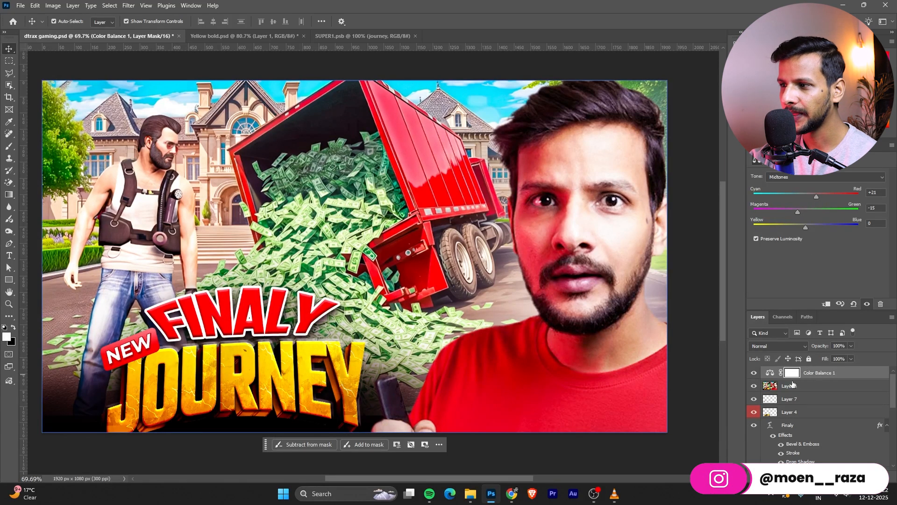
pyautogui.hotkey('ctrl', 'i')
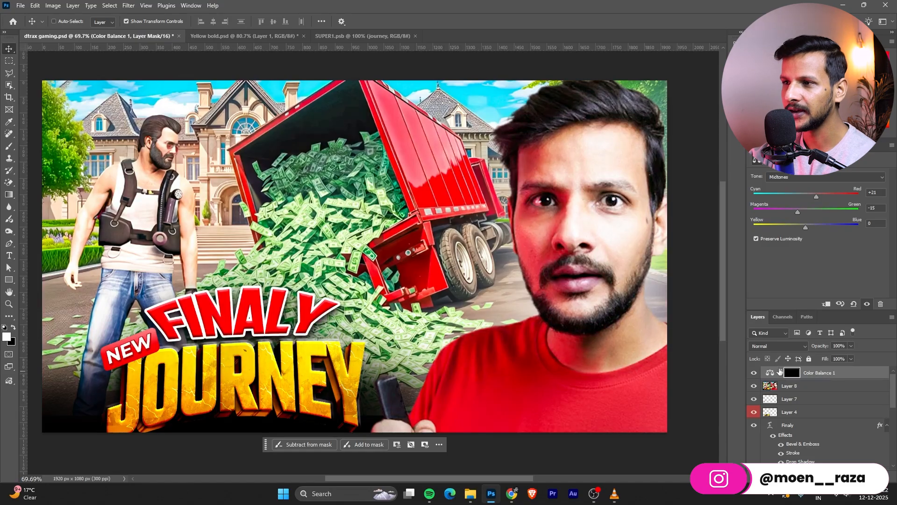
pyautogui.click(793, 386)
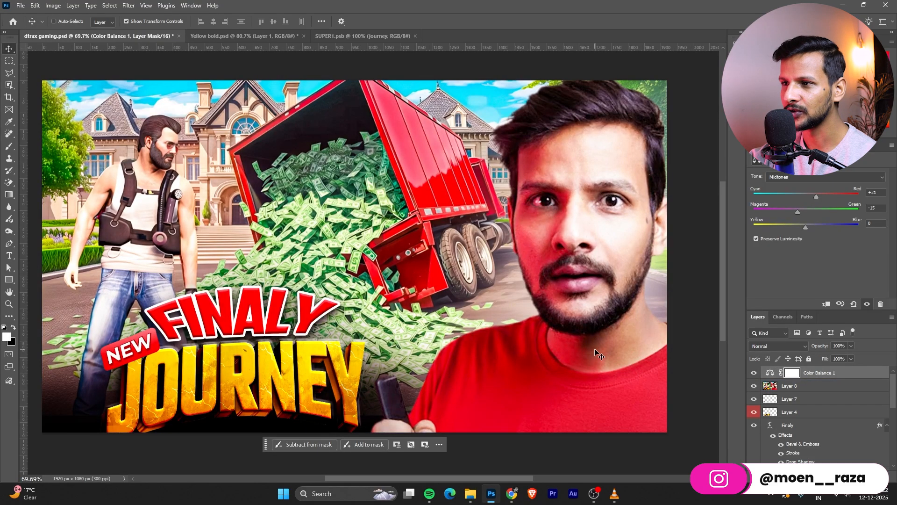
pyautogui.hotkey('ctrl', 'i')
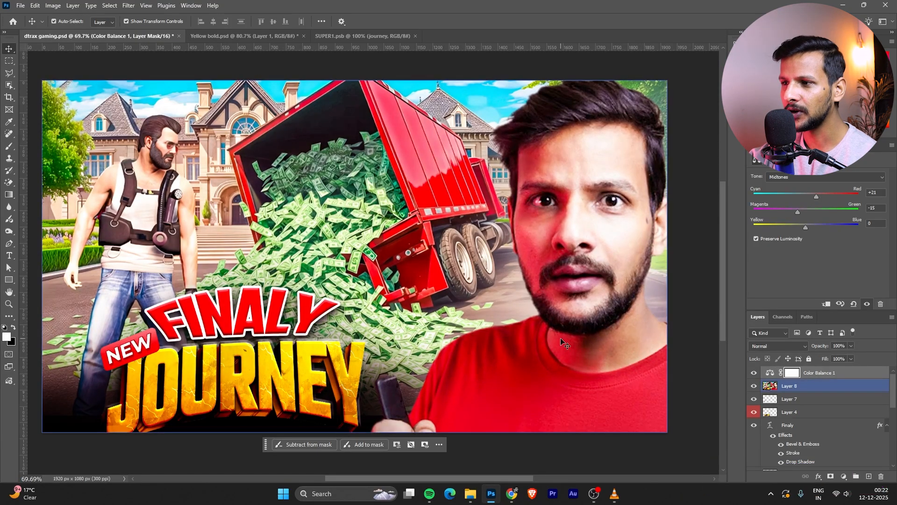
# - Undo the mask inversion and the midtone Color Balance changes
pyautogui.hotkey('ctrl', 'z')
pyautogui.hotkey('ctrl', 'z')
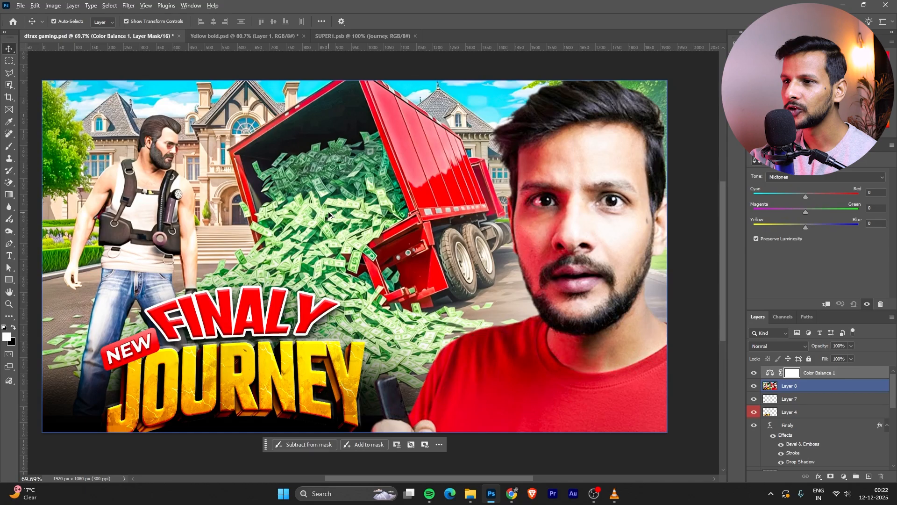
pyautogui.scroll(1, 234, 181)
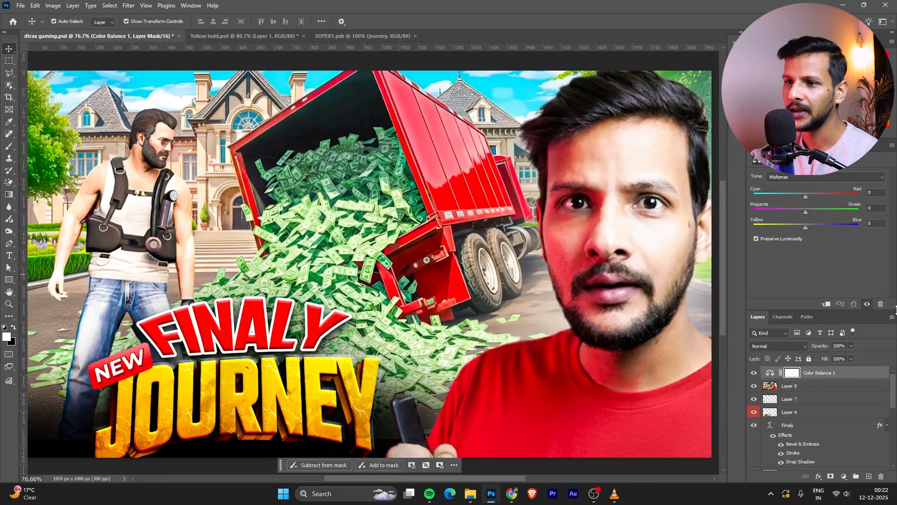